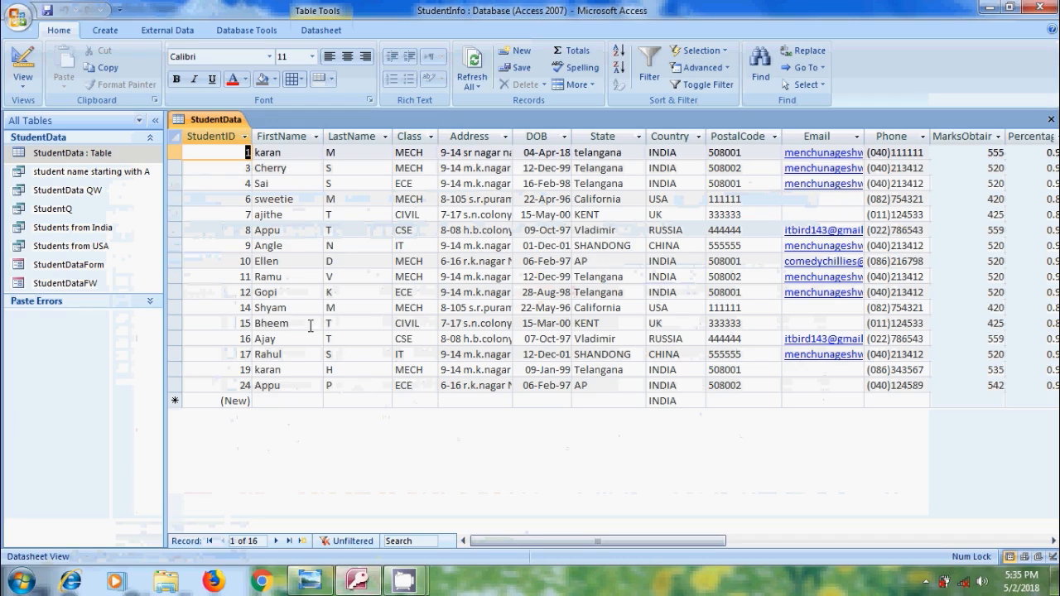
Create a basic report from the StudentData table
click(106, 30)
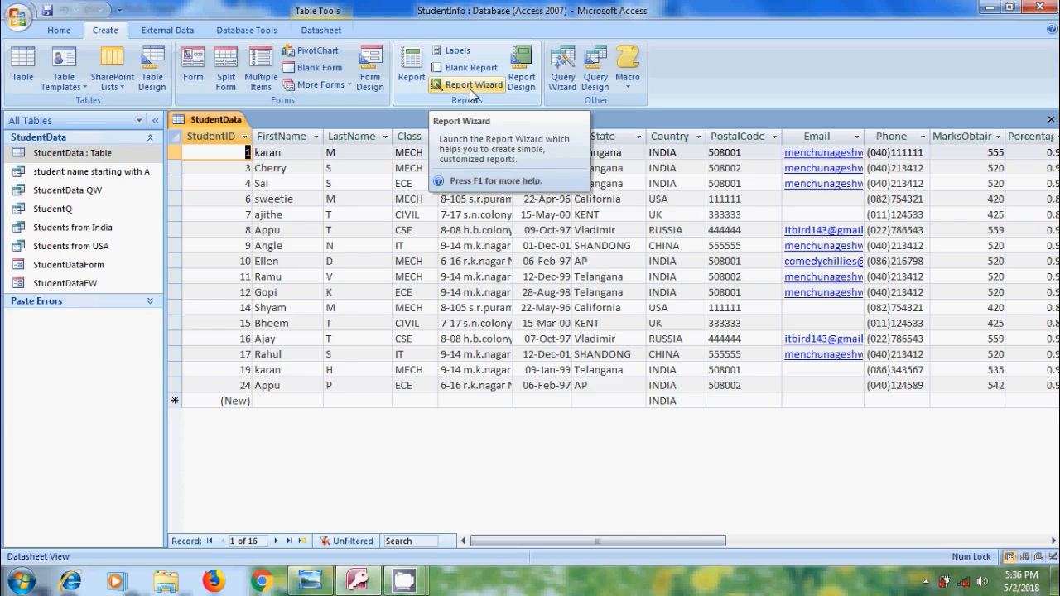
click(408, 84)
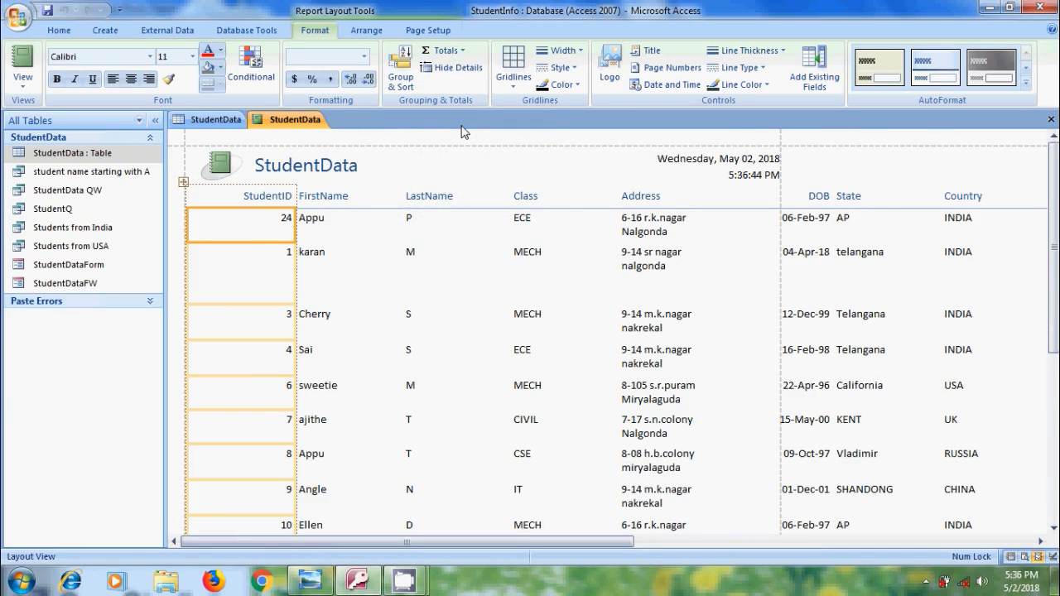
click(17, 87)
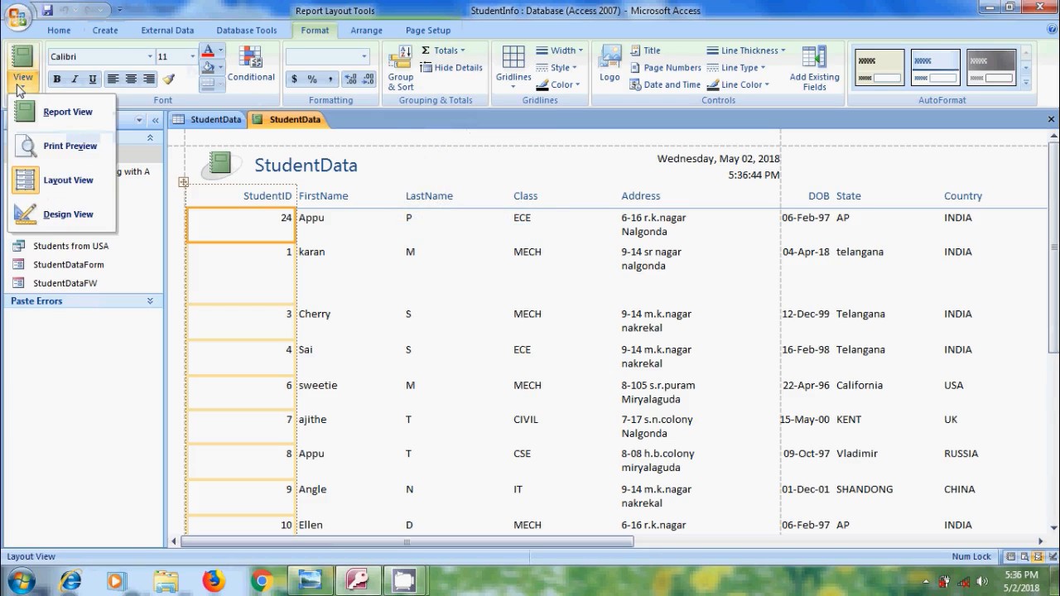
click(18, 86)
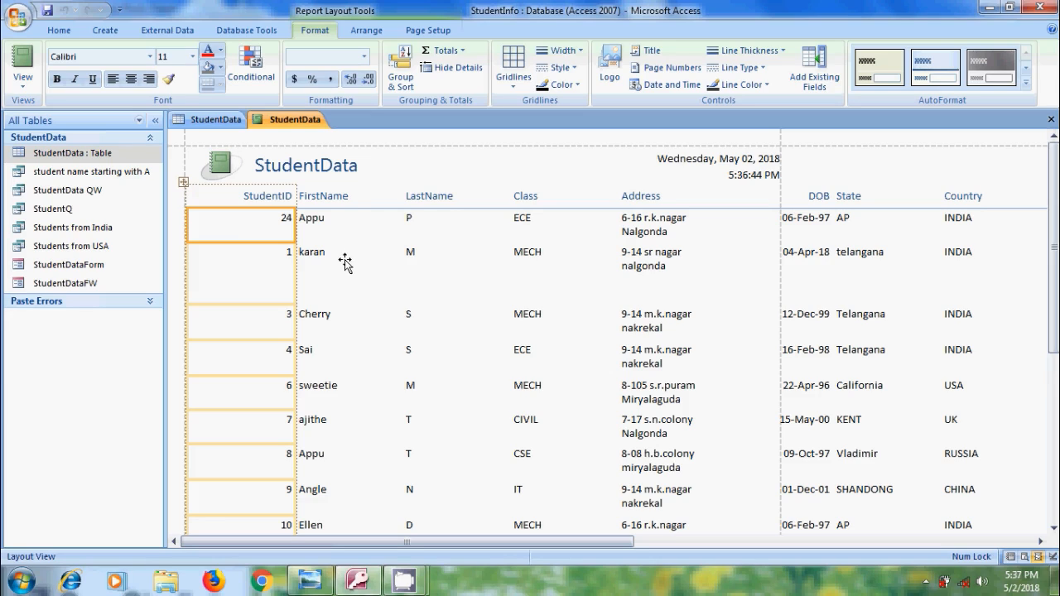
Change the report's header title to "Student Report"
click(357, 167)
double_click(359, 165)
text(Stu)
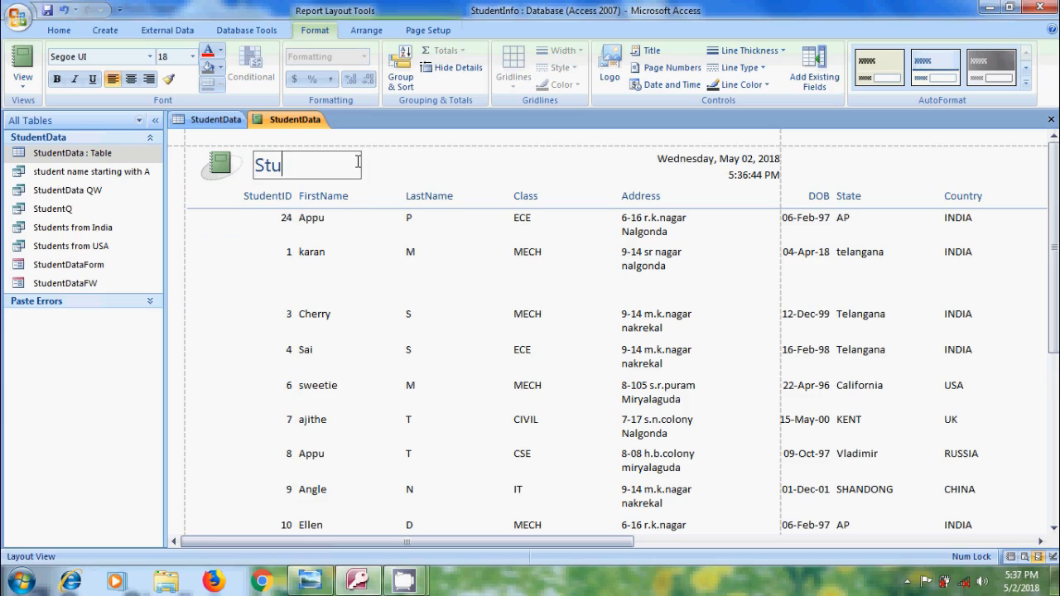
text(dent Report)
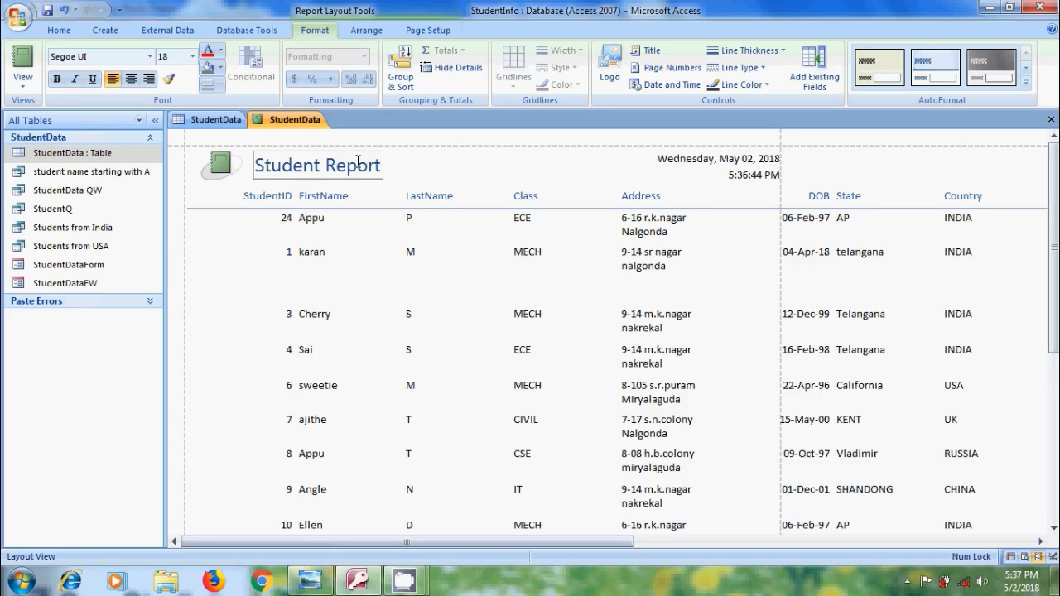
click(421, 178)
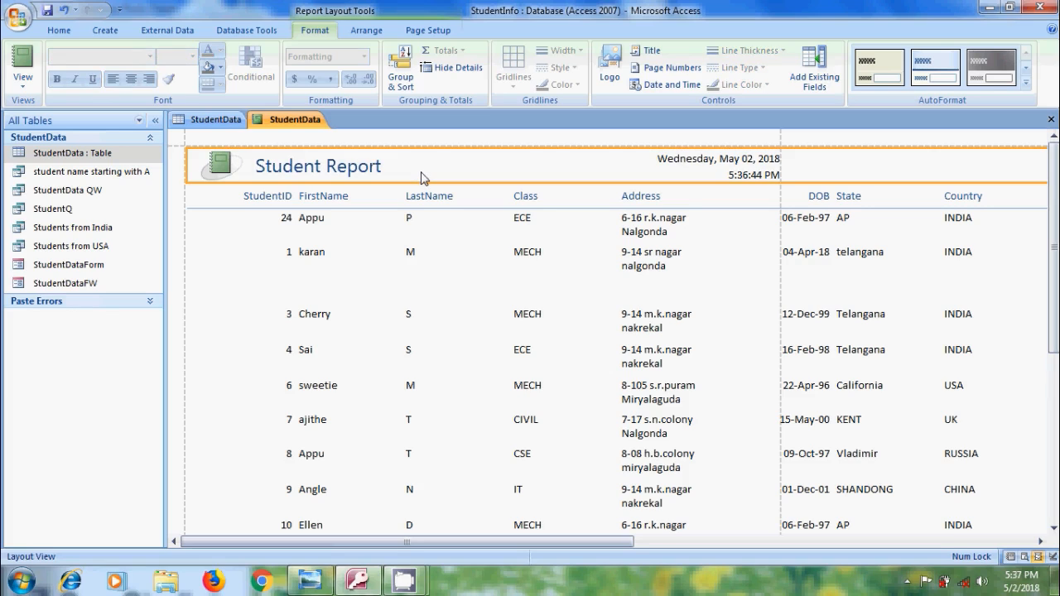
Replace the default logo in the report header with the sweety picture from the Desktop
click(214, 172)
key(Delete)
click(609, 68)
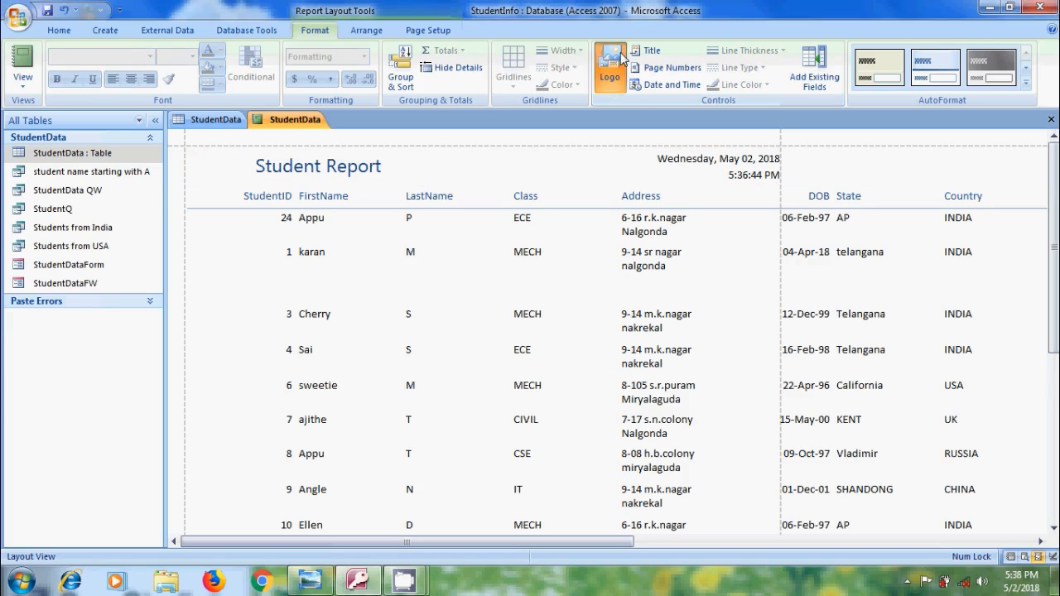
click(66, 140)
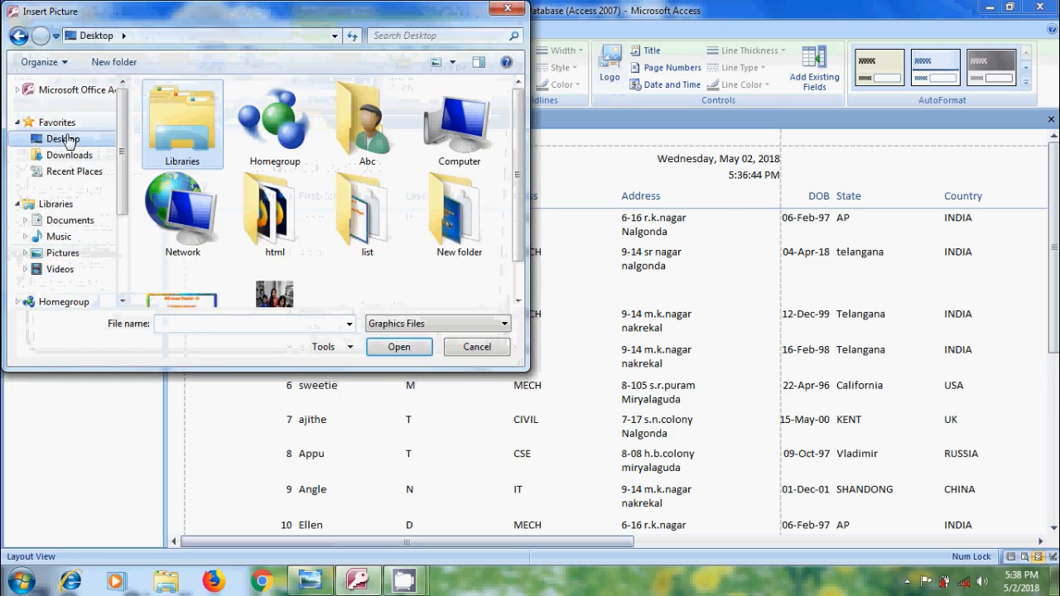
drag(520, 189, 520, 240)
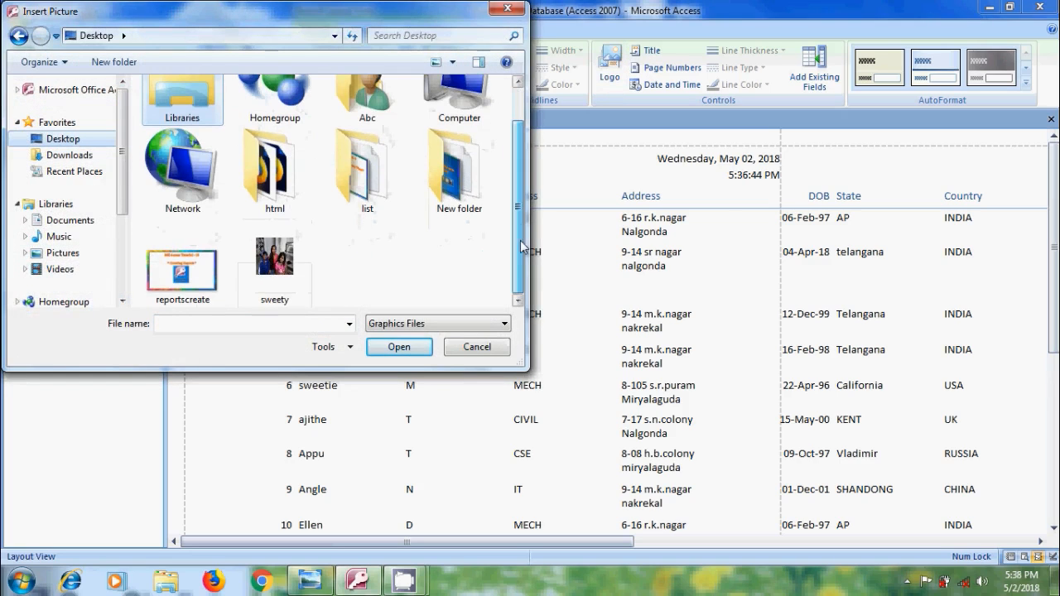
click(271, 285)
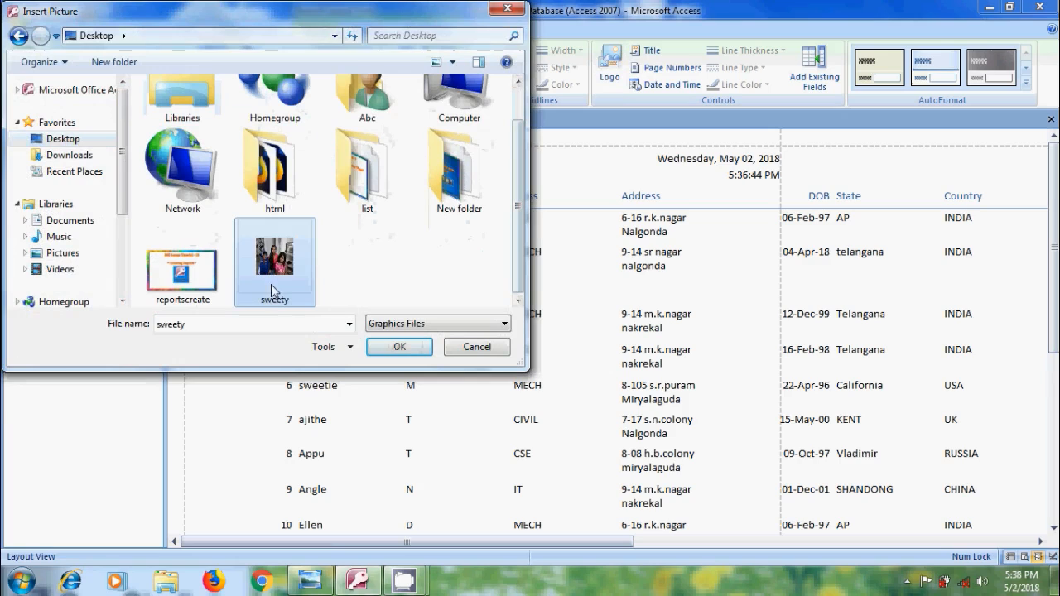
click(389, 346)
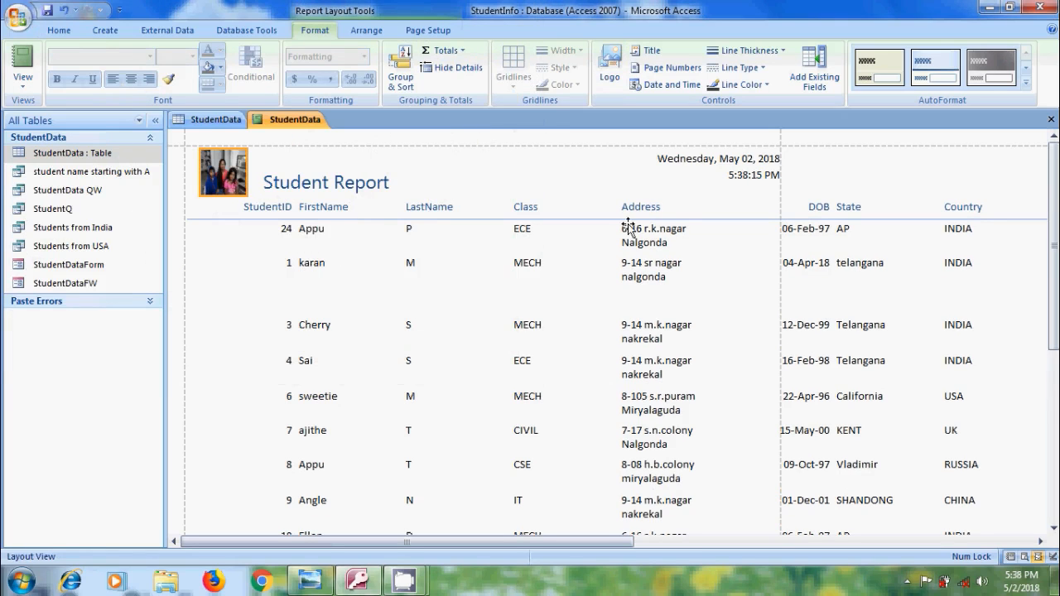
Delete the time from the report header and slightly narrow the FirstName and Class columns
click(742, 180)
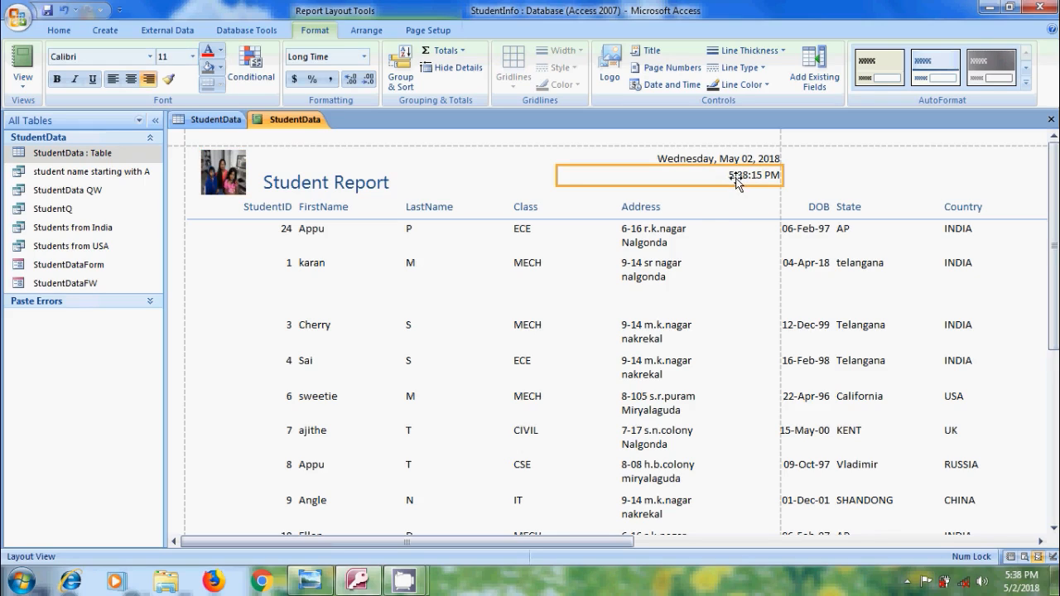
key(Delete)
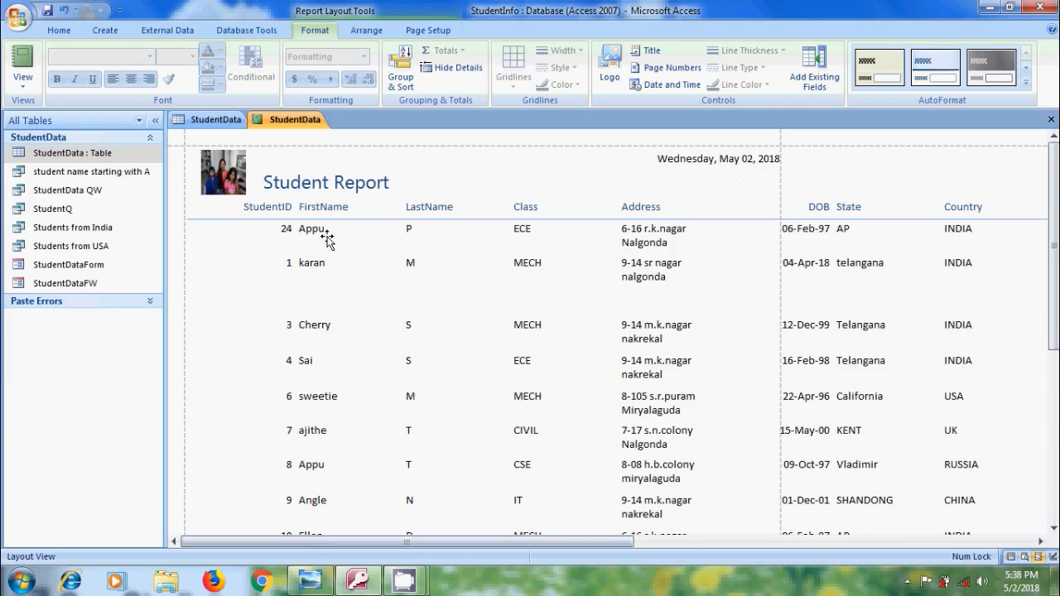
click(326, 239)
drag(404, 239, 385, 239)
click(513, 232)
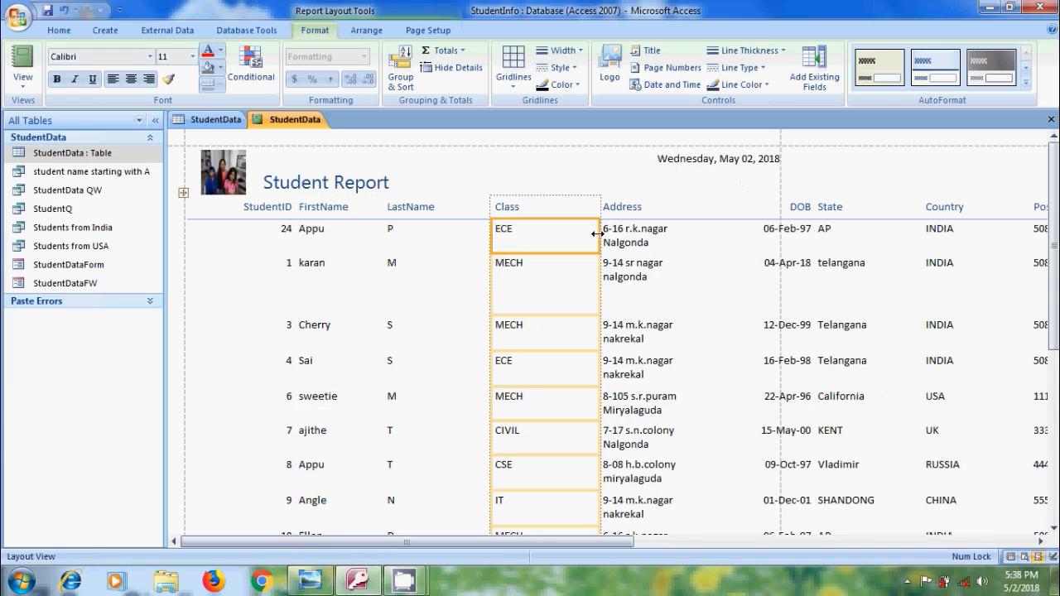
drag(596, 234, 578, 235)
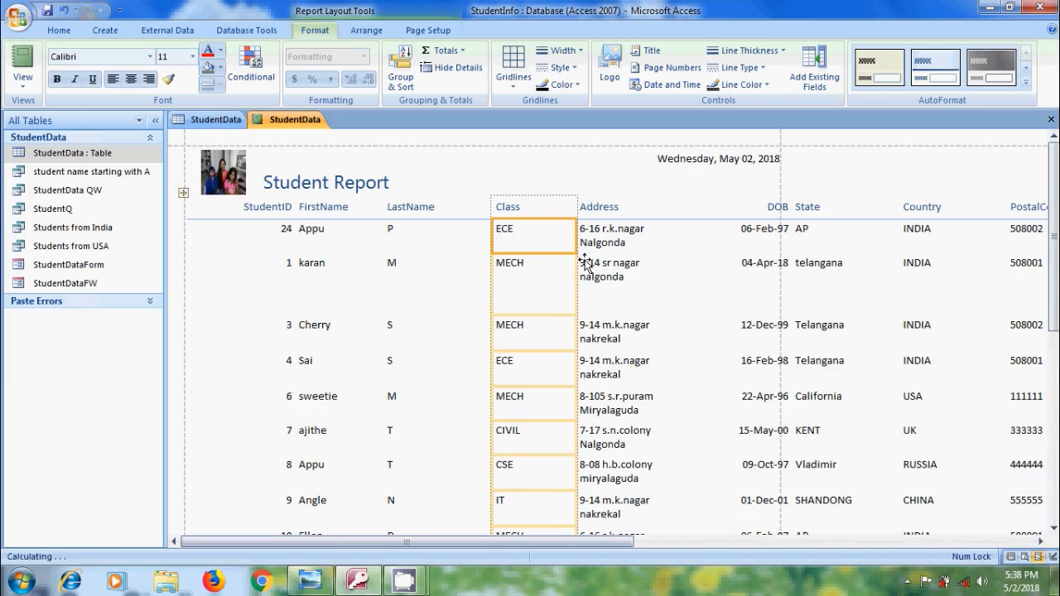
Open the report in Print Preview and examine how the columns are spread across its pages
click(27, 83)
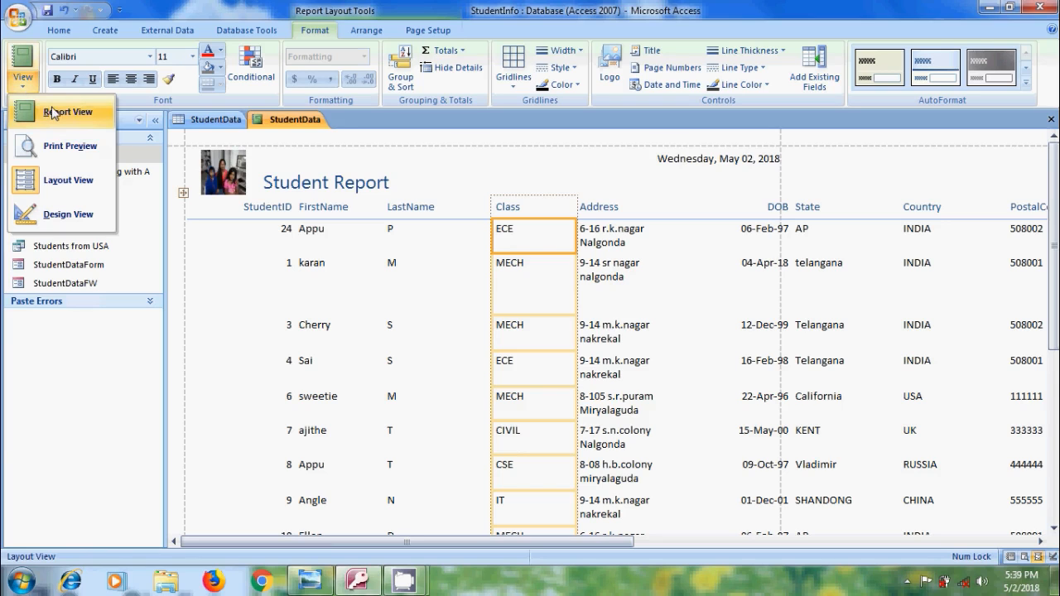
click(71, 144)
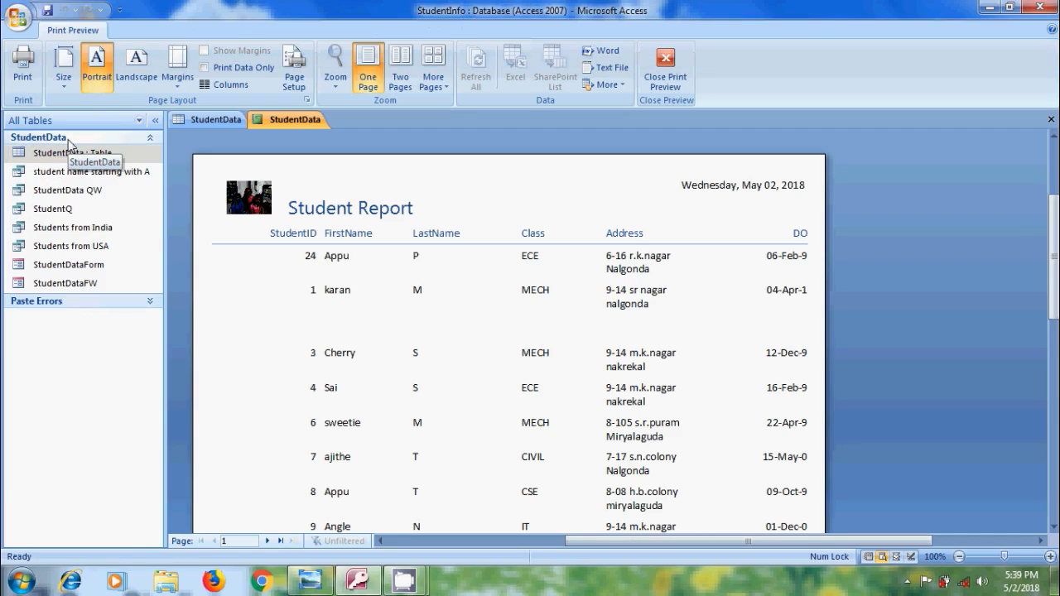
click(349, 286)
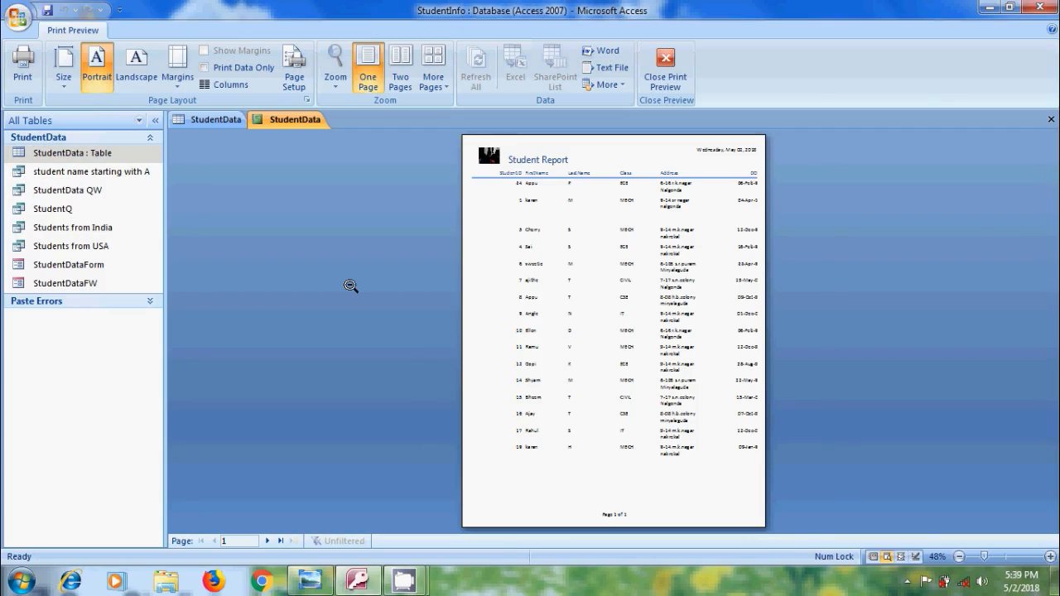
click(534, 298)
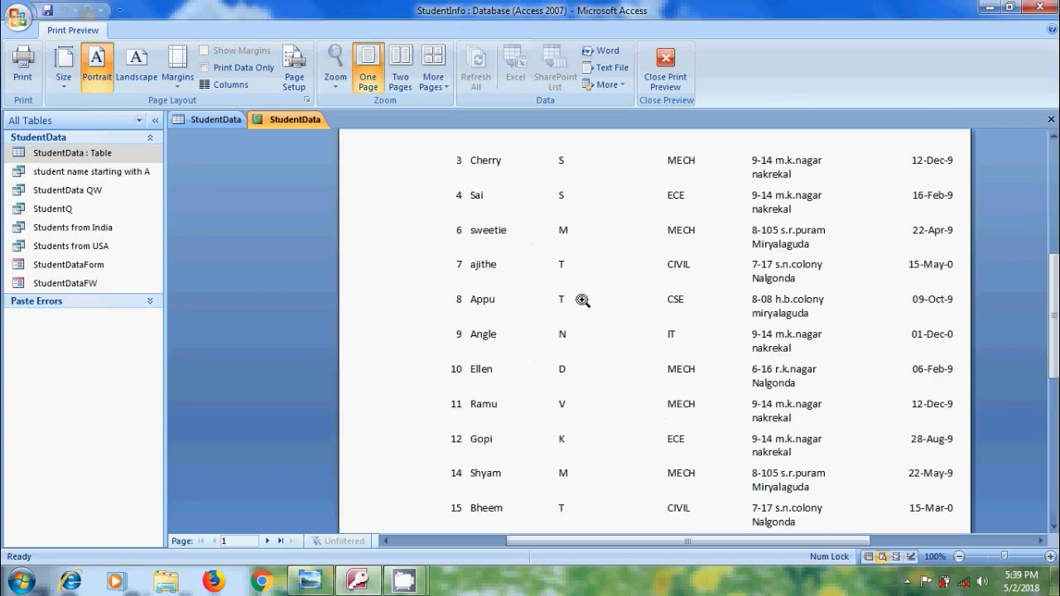
click(267, 541)
click(267, 542)
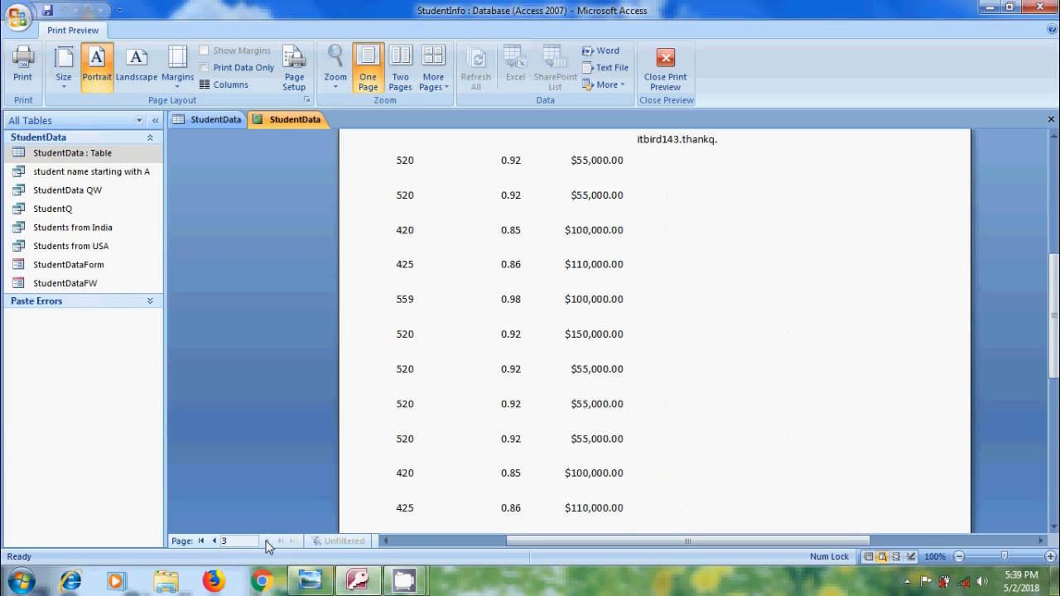
scroll(267, 542, down, 1)
click(212, 542)
click(213, 542)
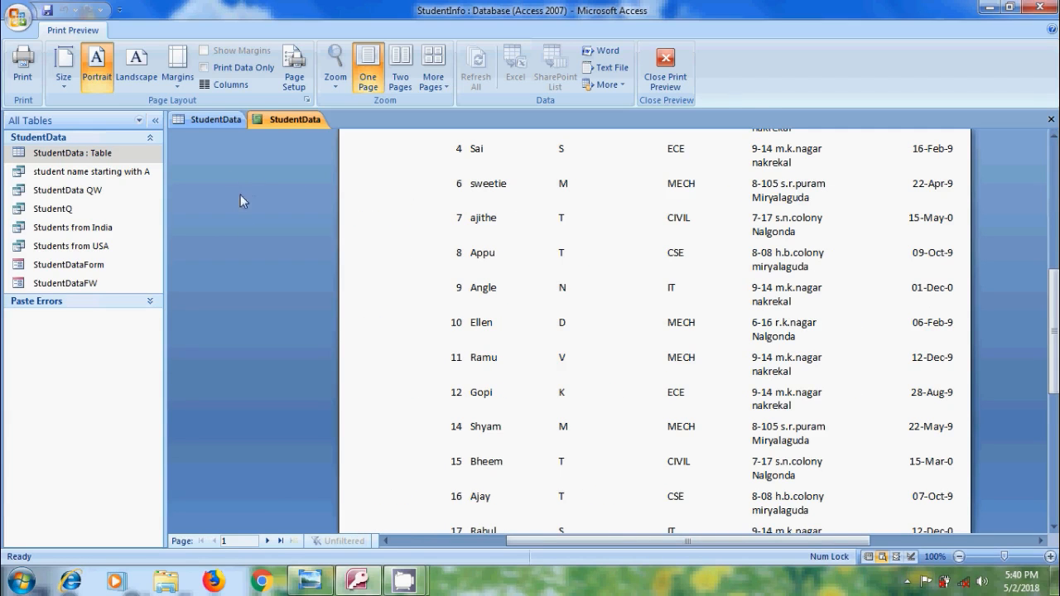
Set the report's page layout to Legal 8.5" x 14" paper in landscape with Narrow margins
click(65, 84)
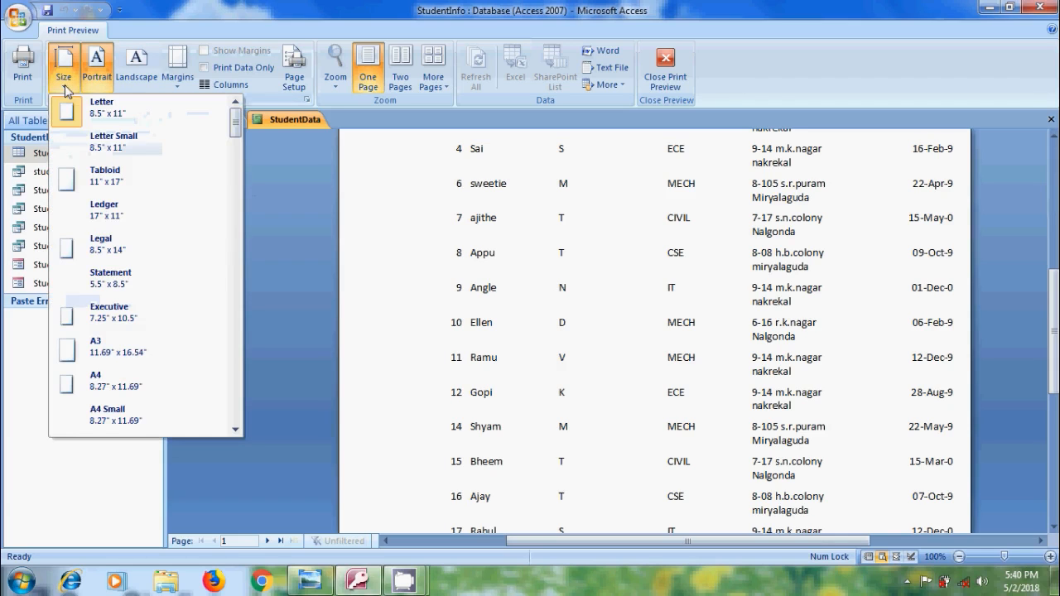
click(150, 250)
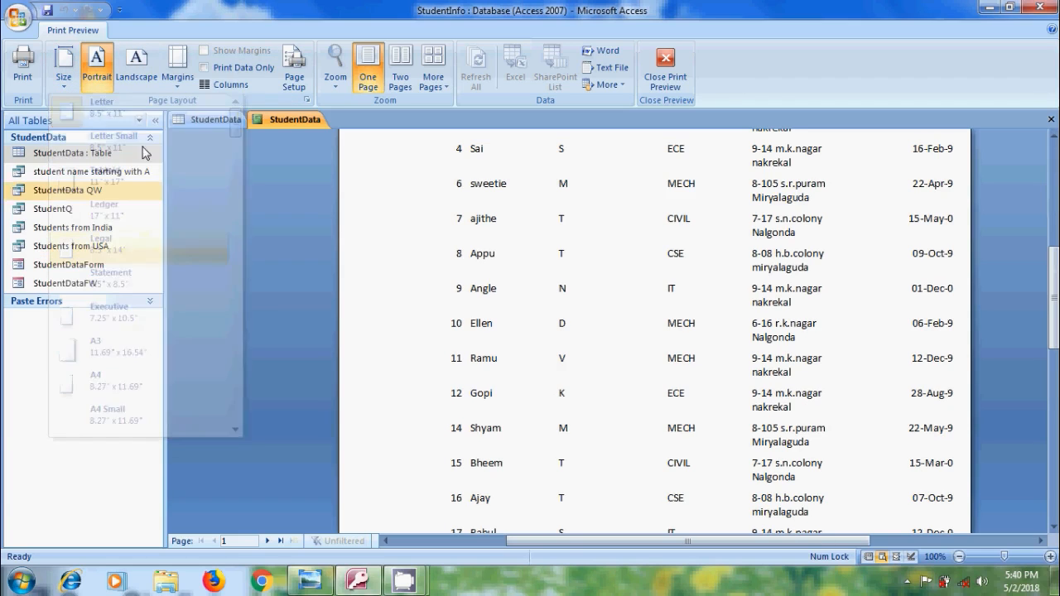
click(127, 78)
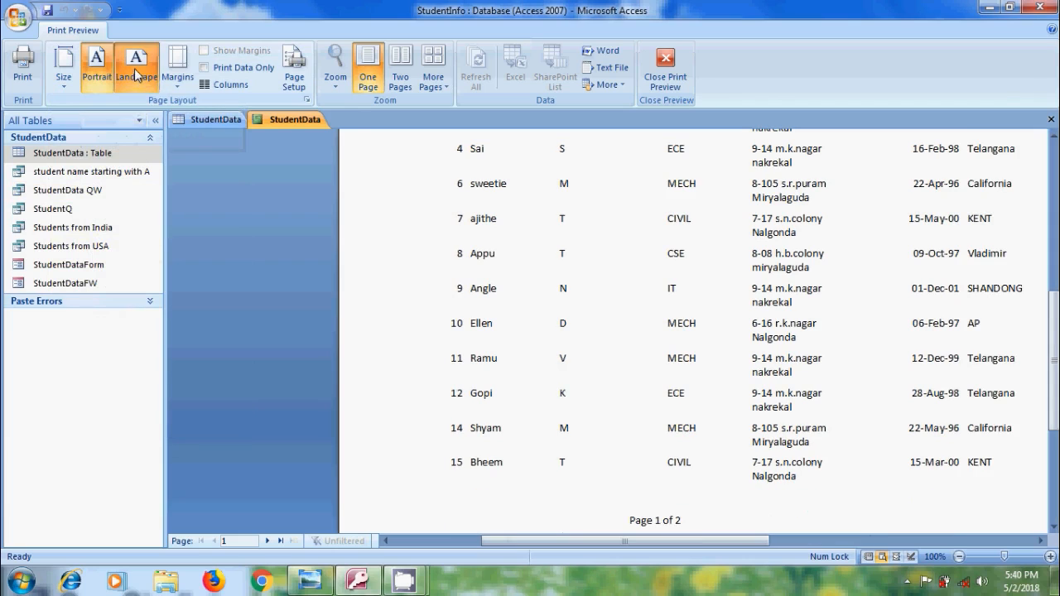
click(177, 73)
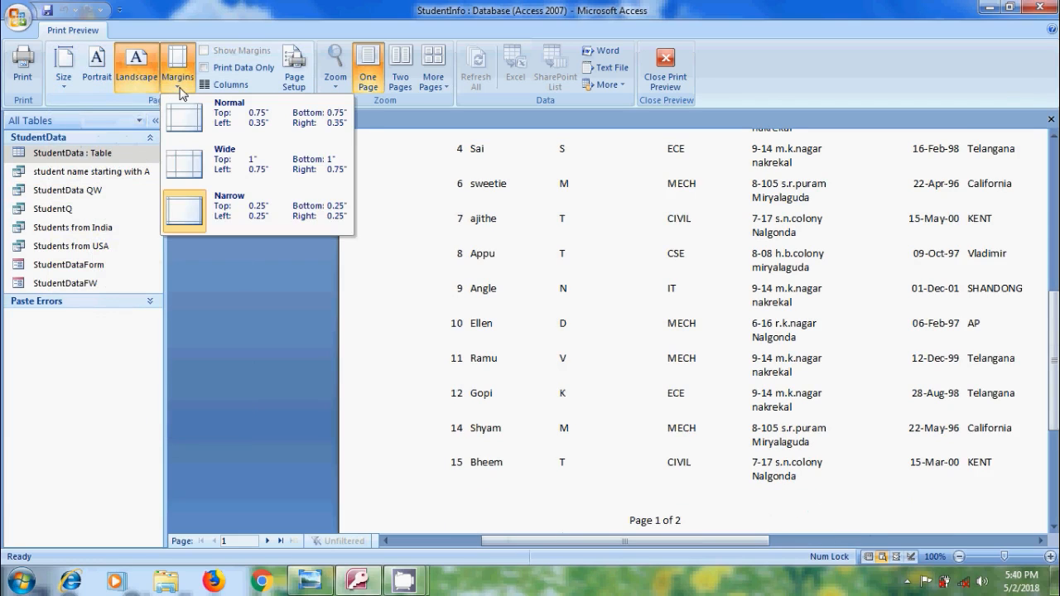
click(239, 230)
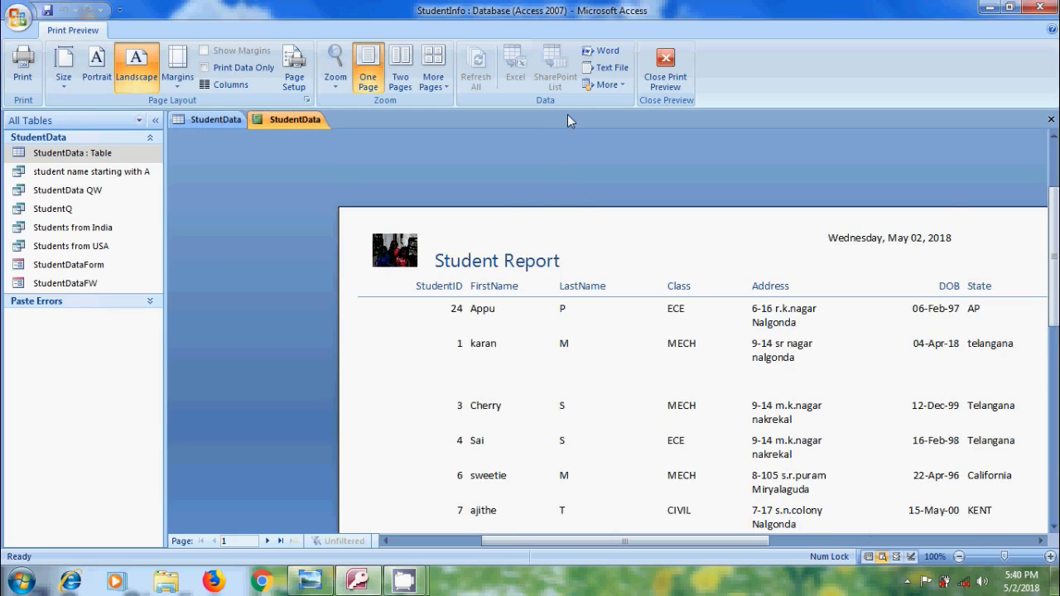
Export the report to Word as StudentData.rtf in the Documents folder, without saving the export steps
click(617, 84)
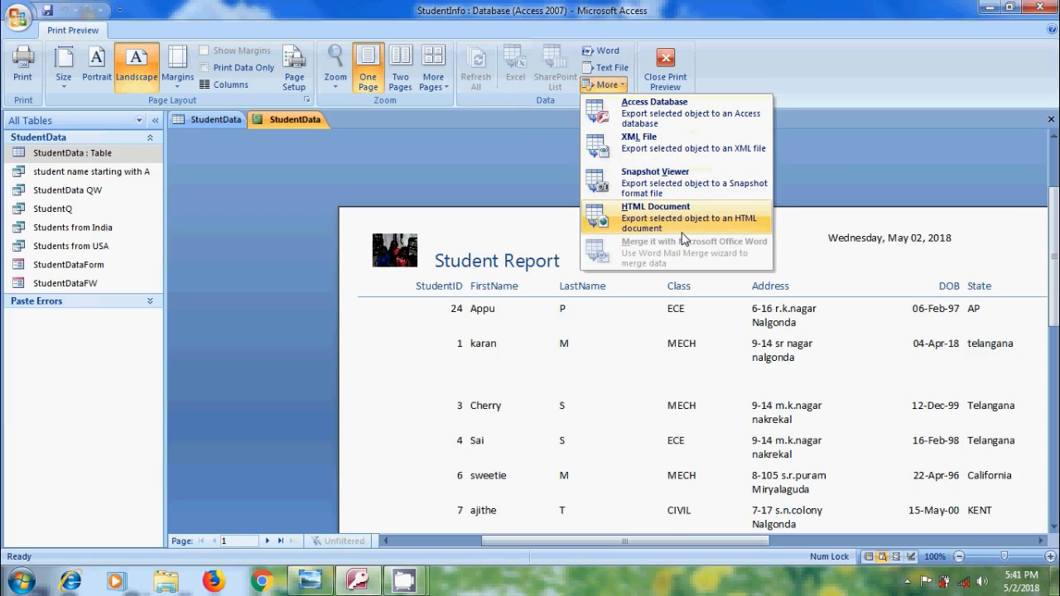
click(611, 52)
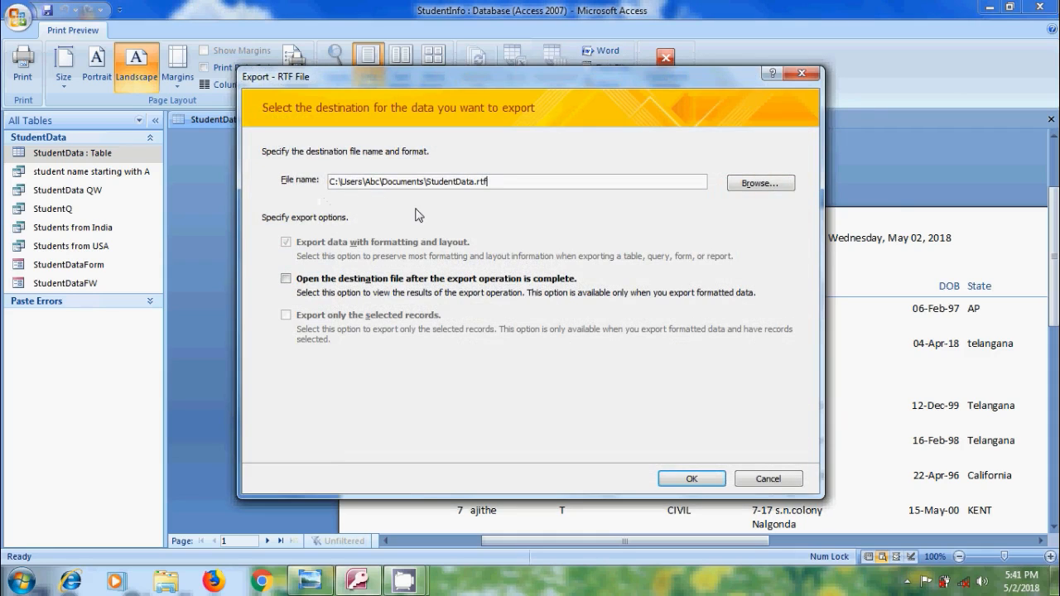
click(692, 478)
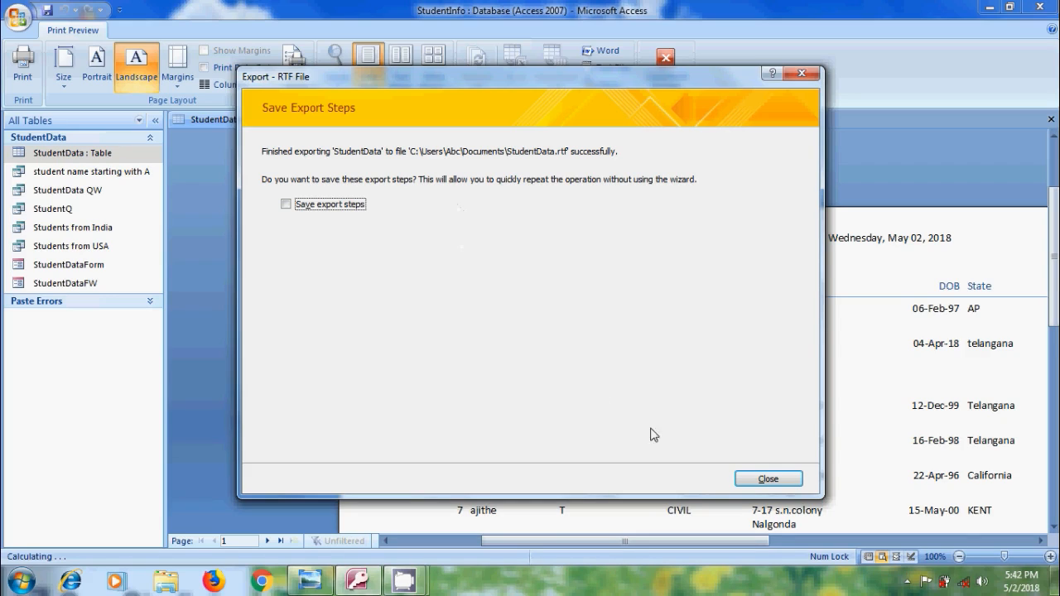
click(750, 480)
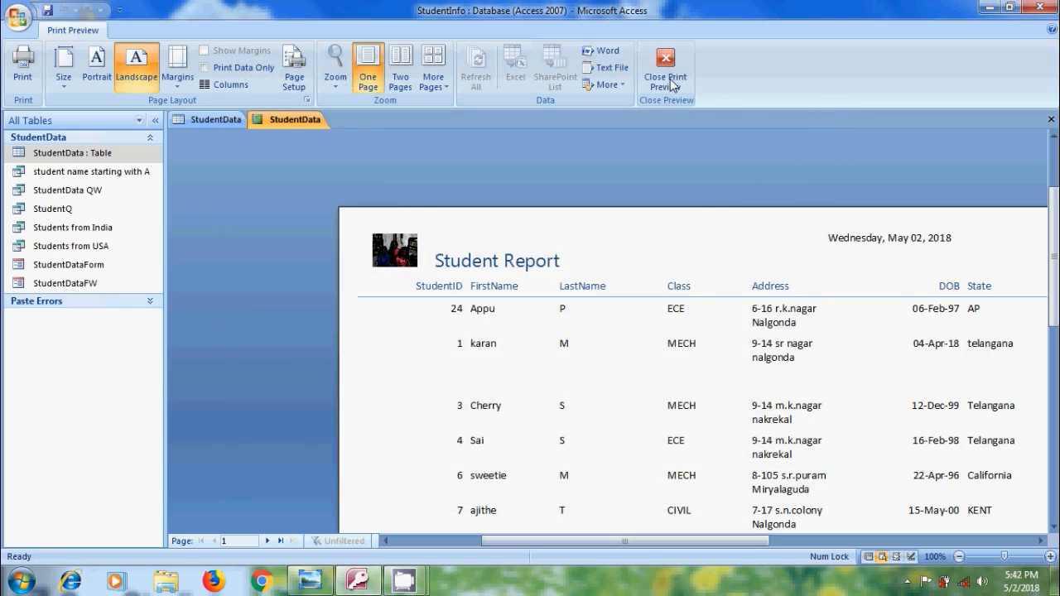
Close the print preview and save the report under the name StudentReport
click(672, 81)
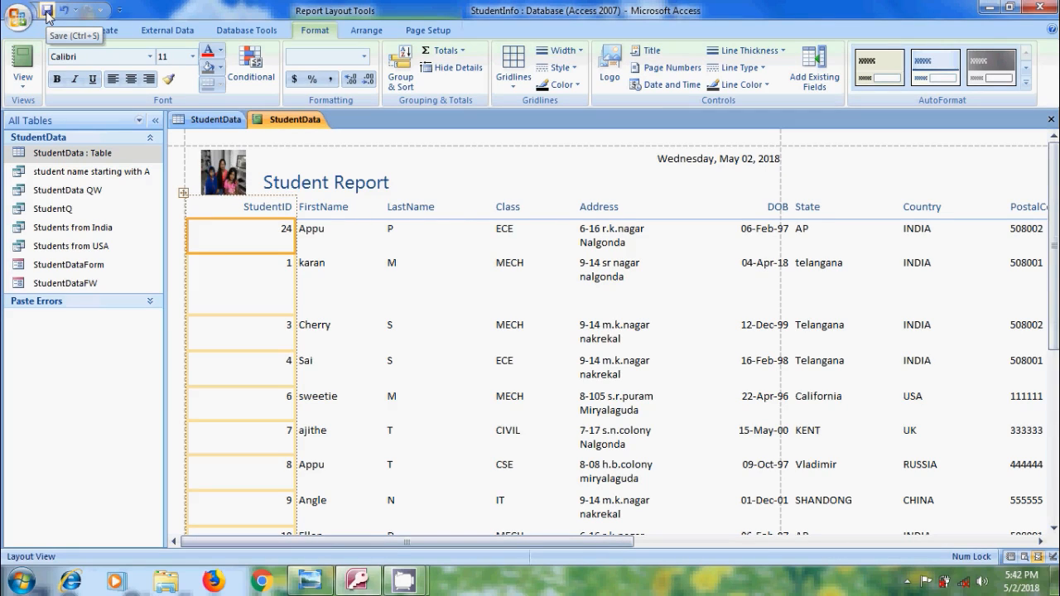
click(47, 12)
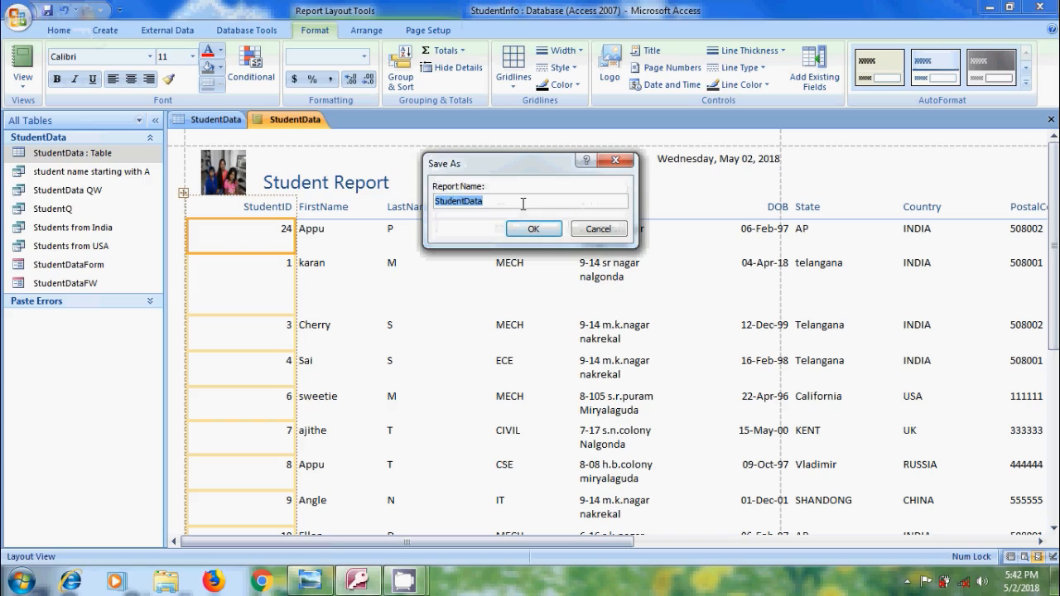
text(S)
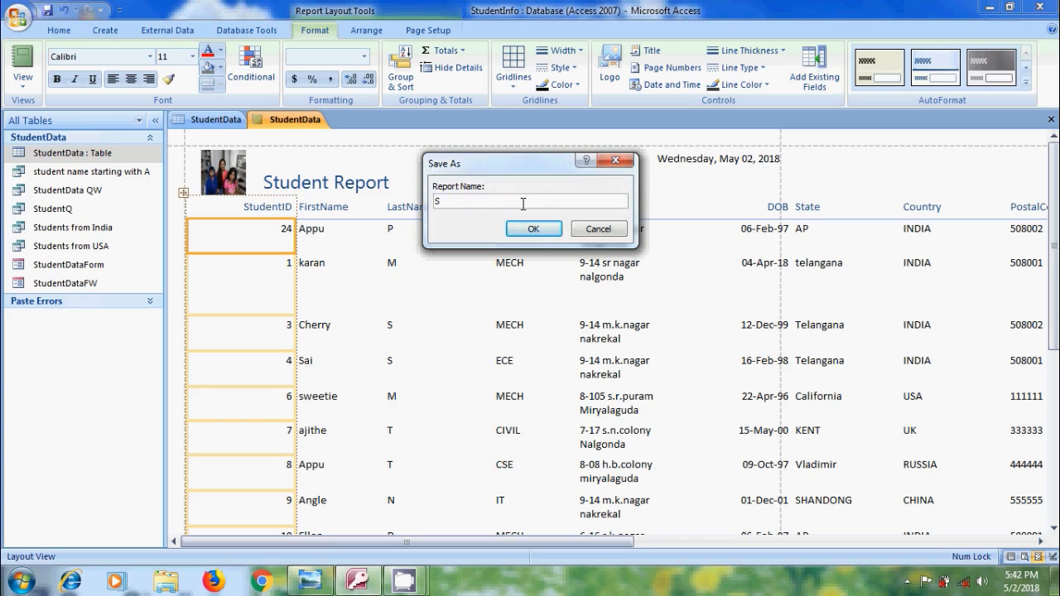
text(tudentReport)
click(535, 228)
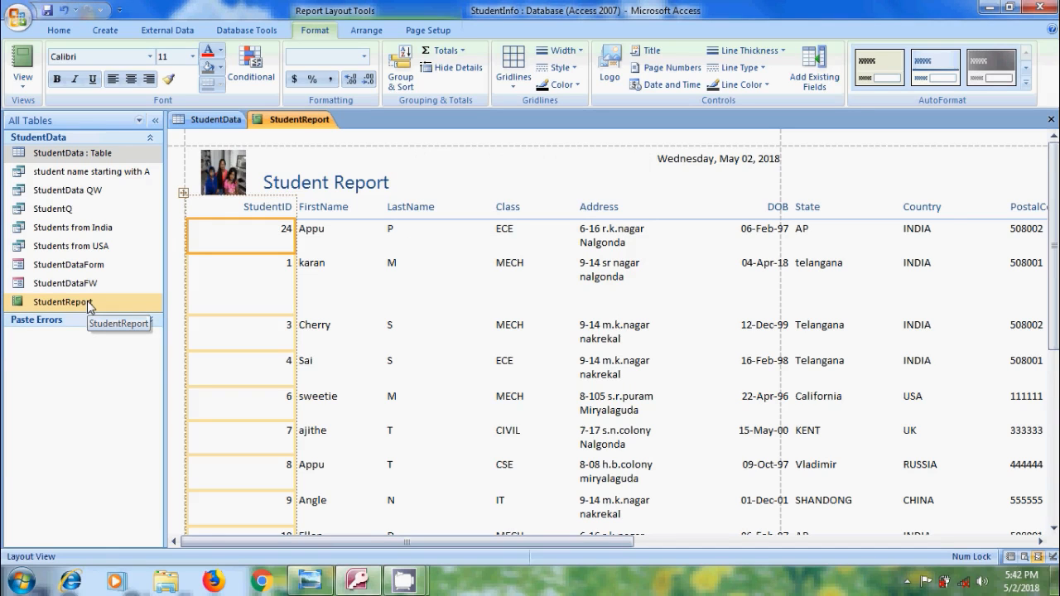
Close StudentReport without saving its design changes and create a report from the Students from India query
click(1051, 120)
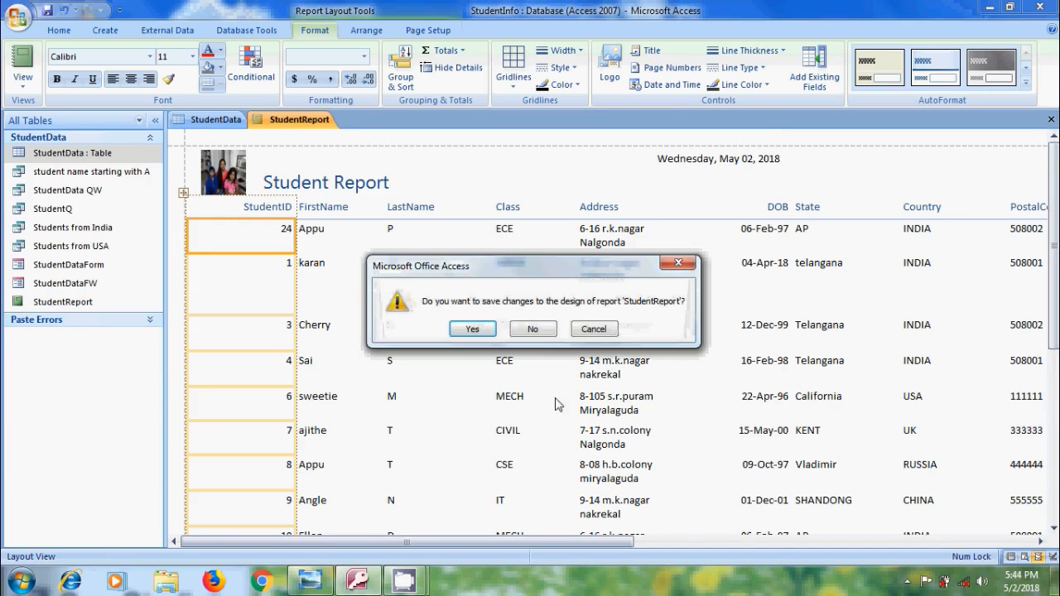
click(542, 327)
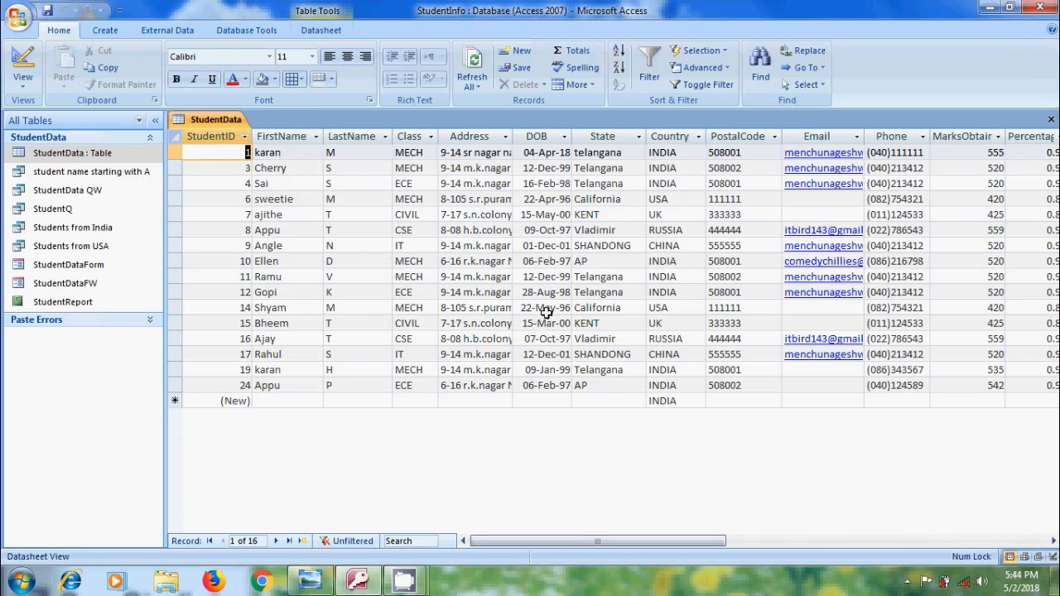
double_click(122, 227)
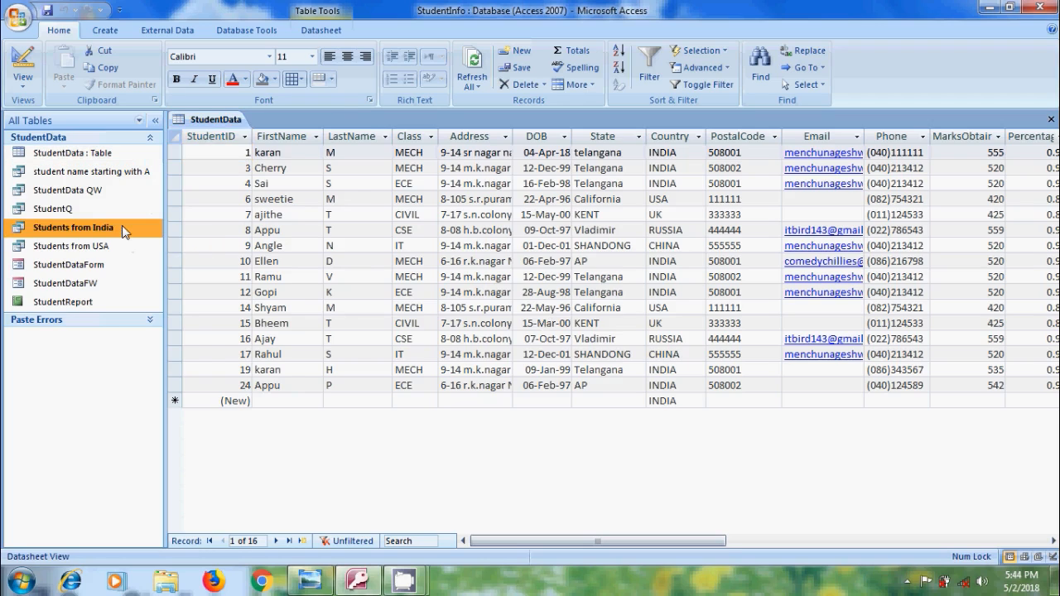
click(103, 30)
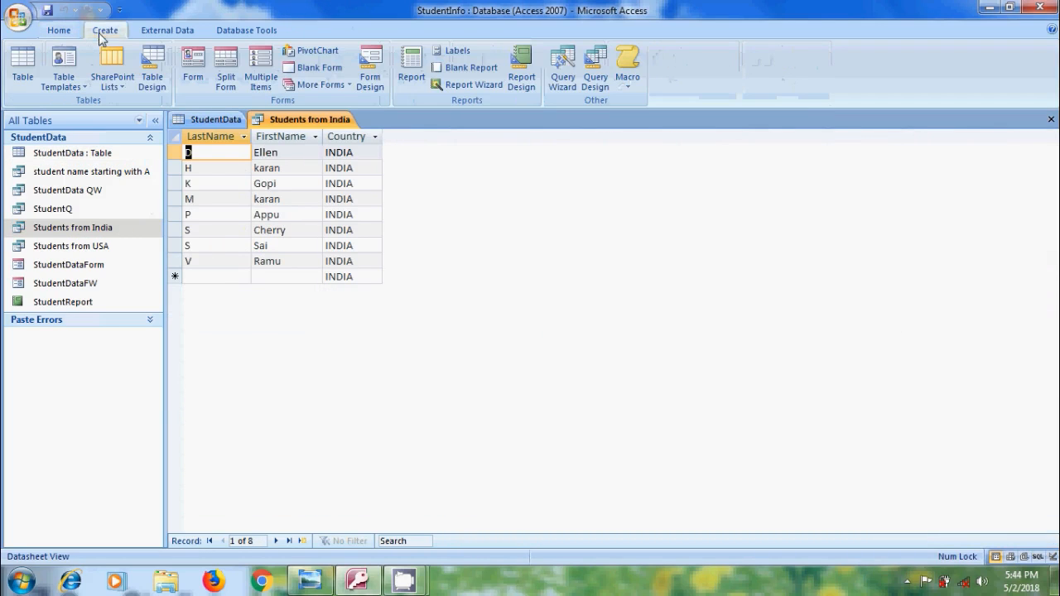
click(413, 71)
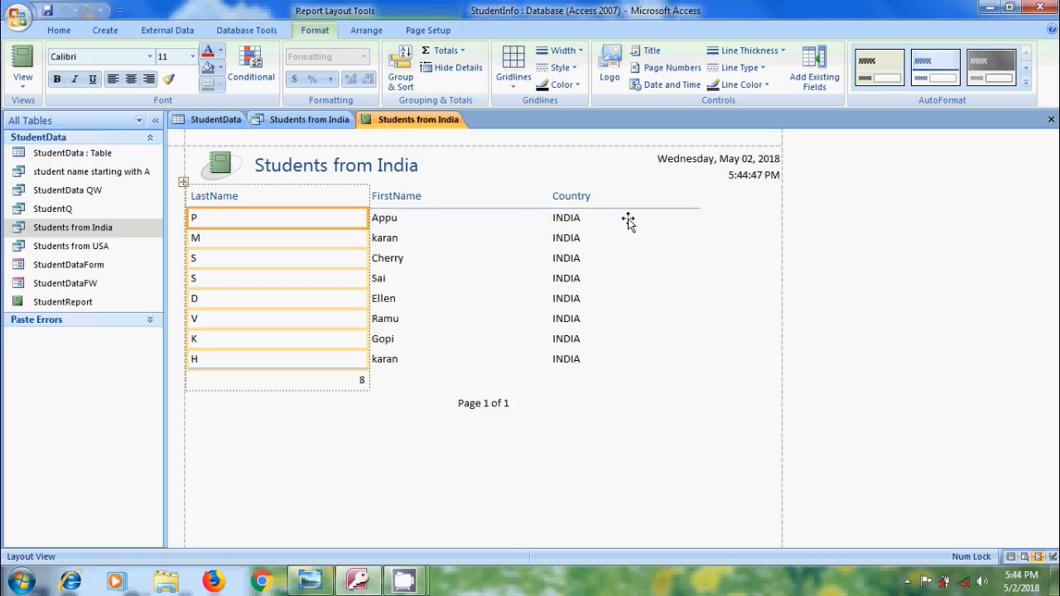
Delete the Country column from the Students from India report
click(573, 194)
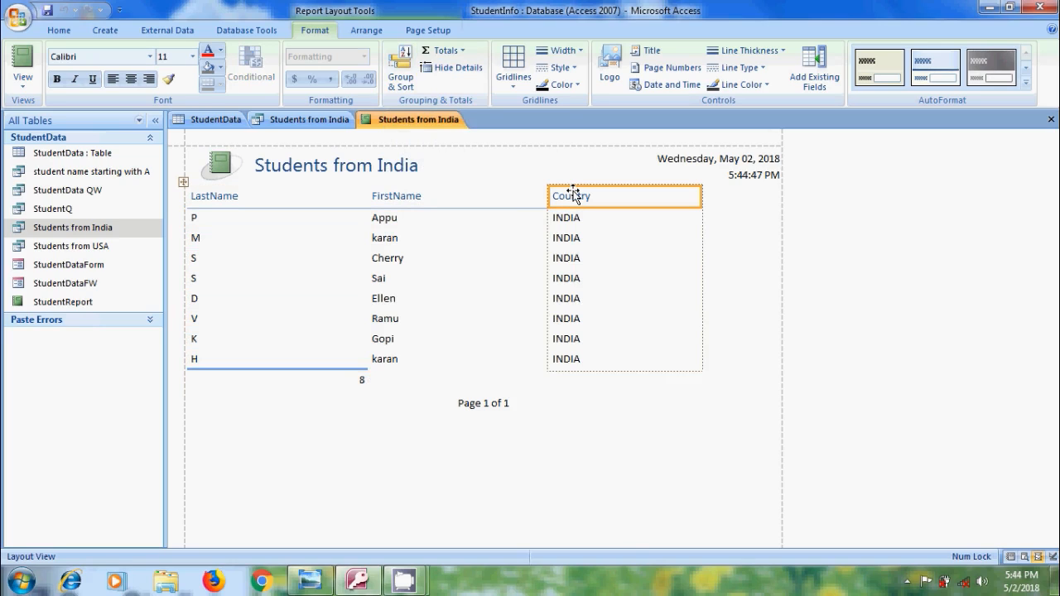
right_click(573, 193)
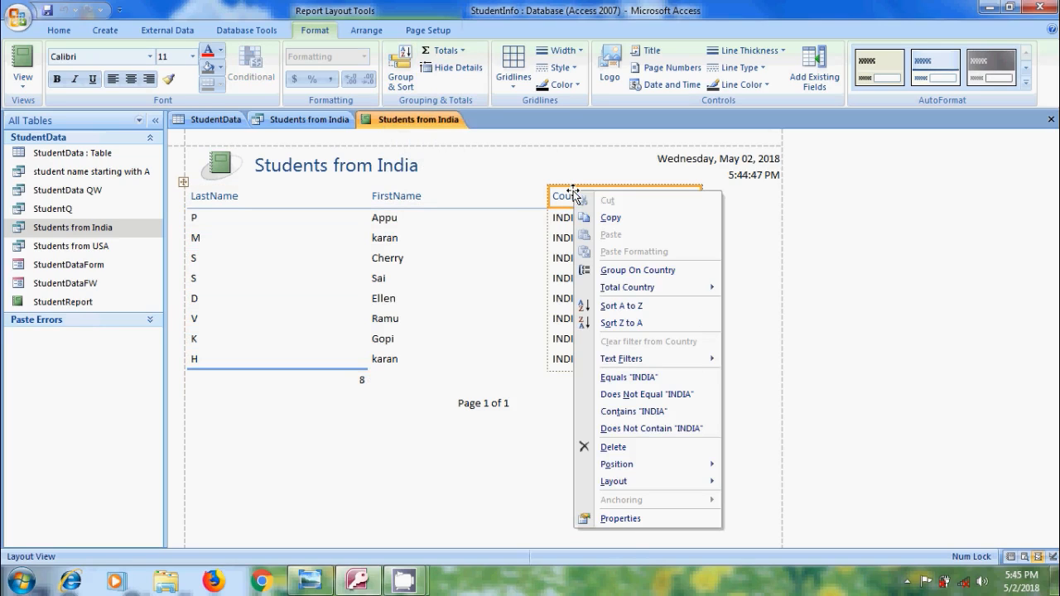
click(653, 448)
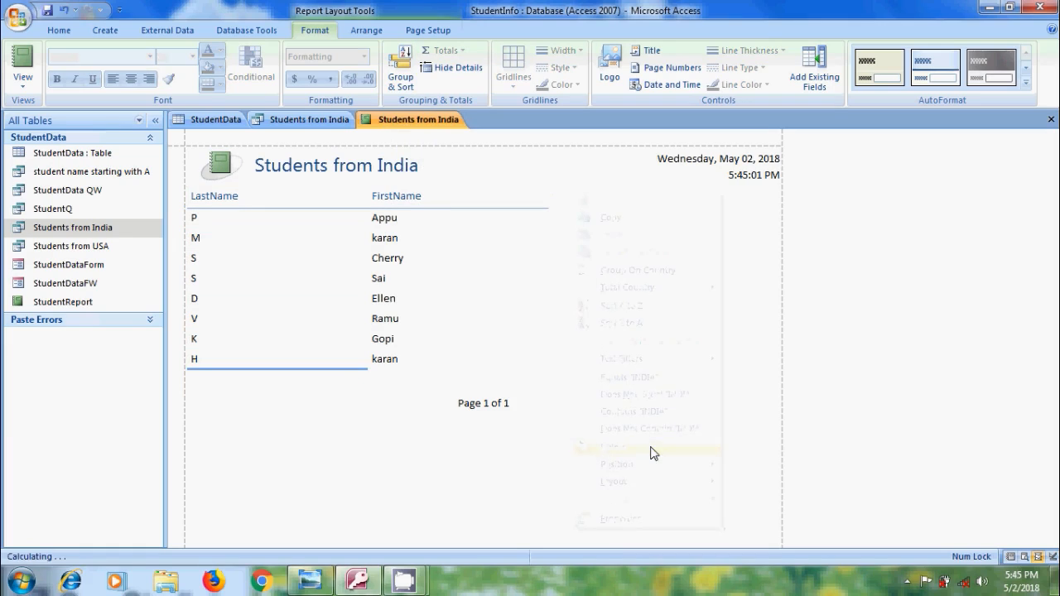
Change the report's header title to "Students from India Report"
click(383, 168)
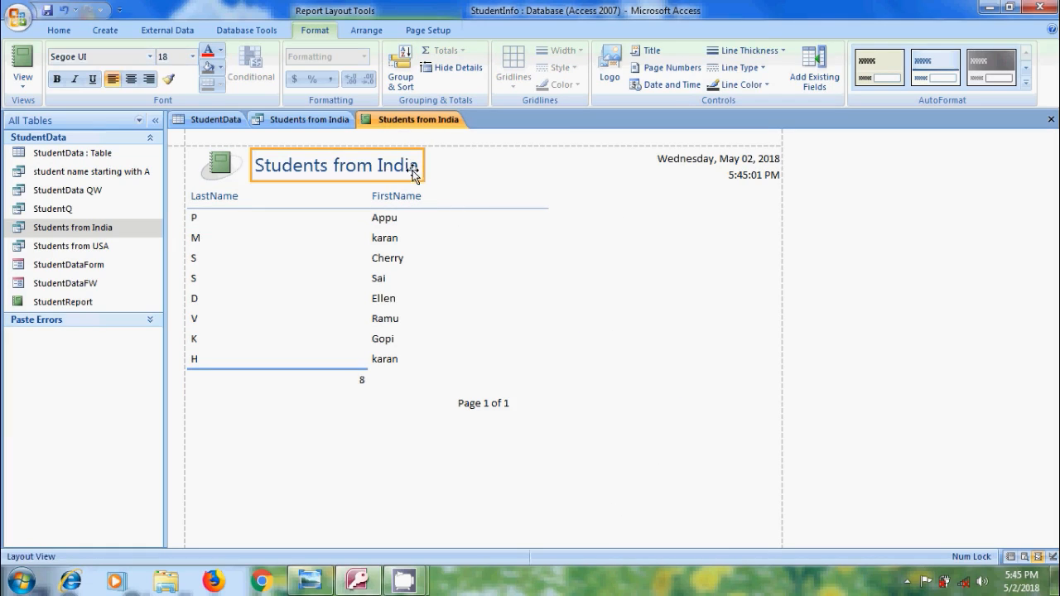
click(419, 169)
text(Report)
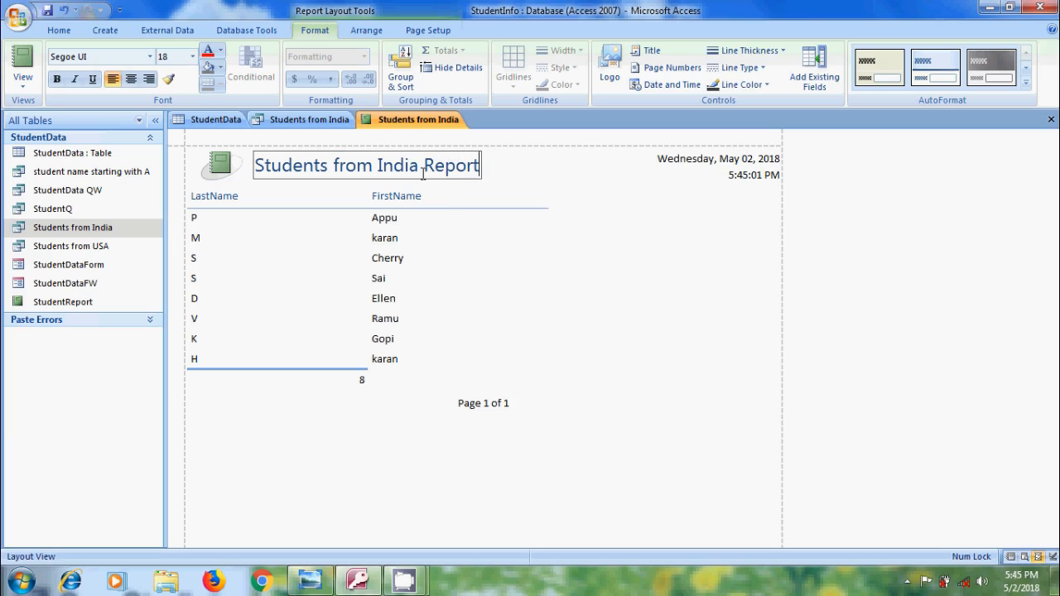
click(535, 183)
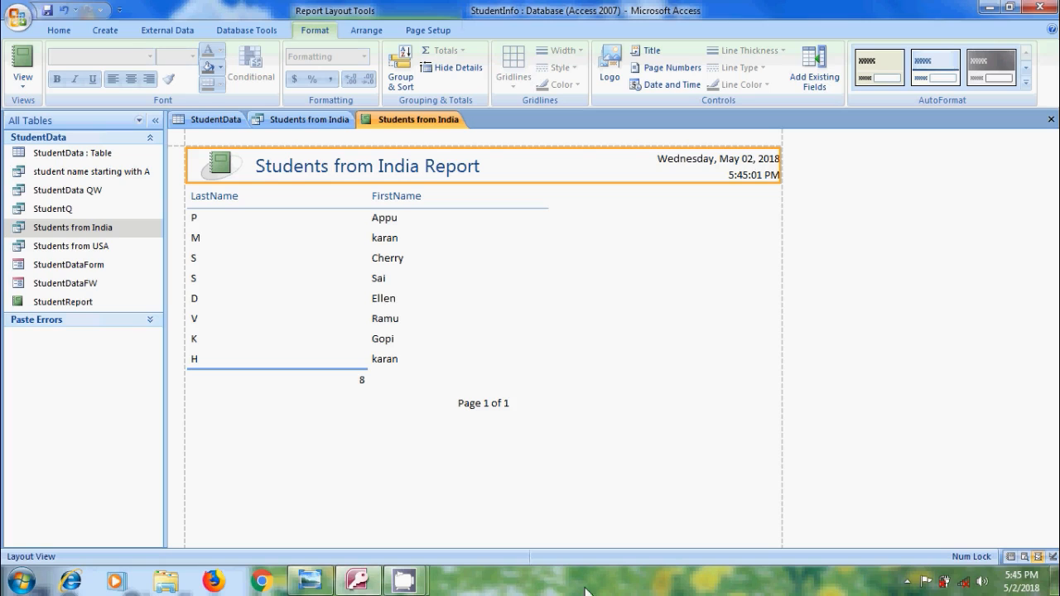
Start the Report Wizard with the StudentData table as the record source
click(104, 155)
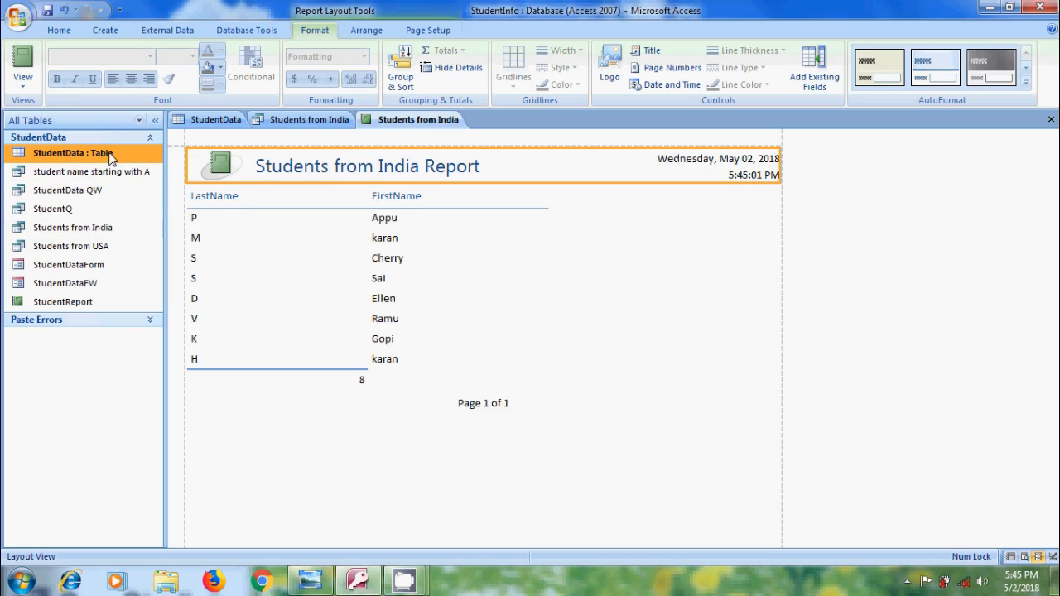
click(106, 33)
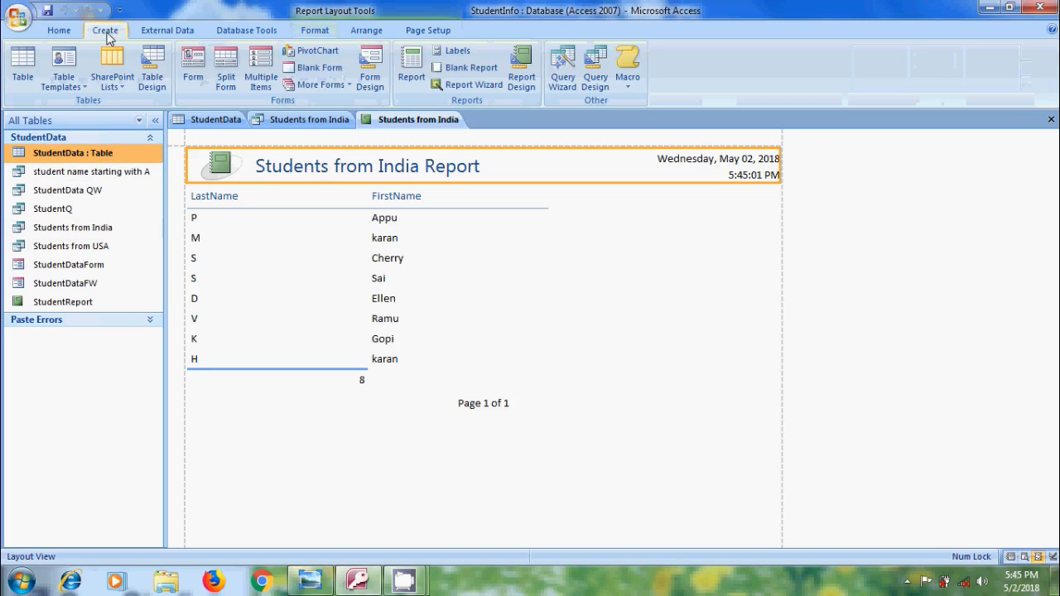
click(470, 86)
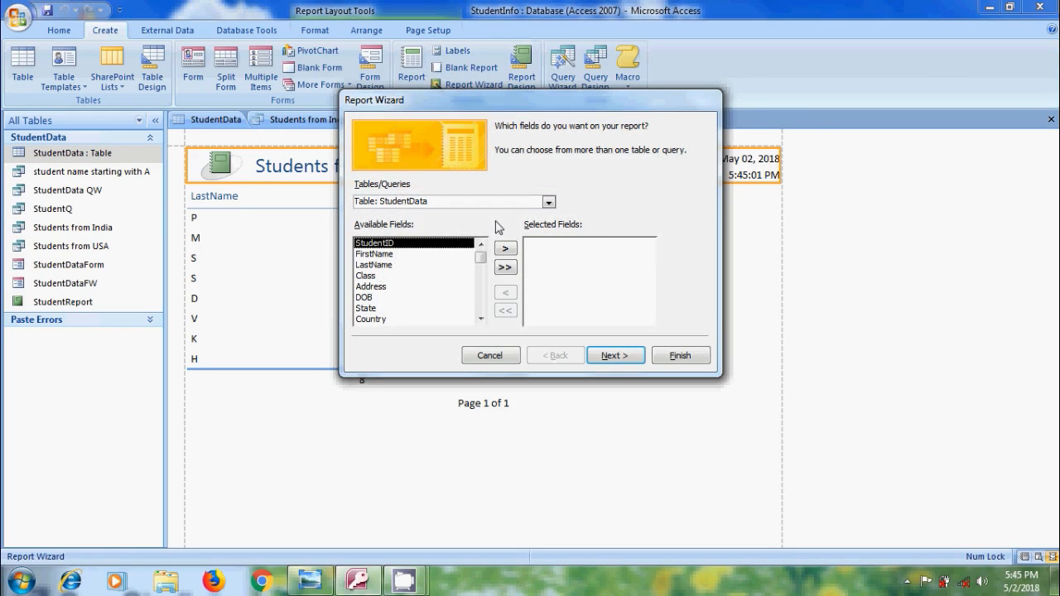
click(548, 203)
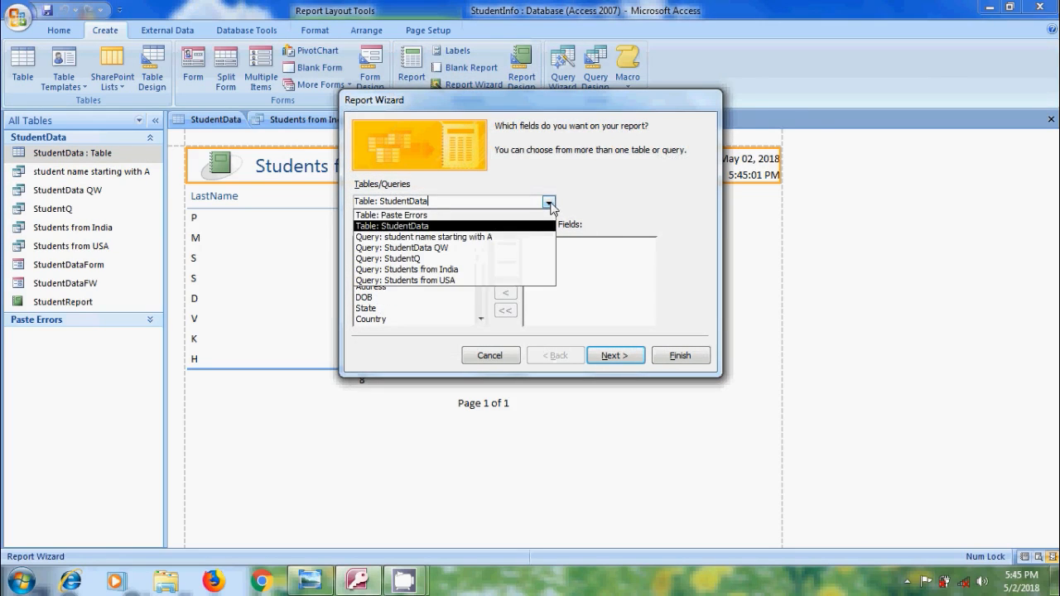
click(437, 226)
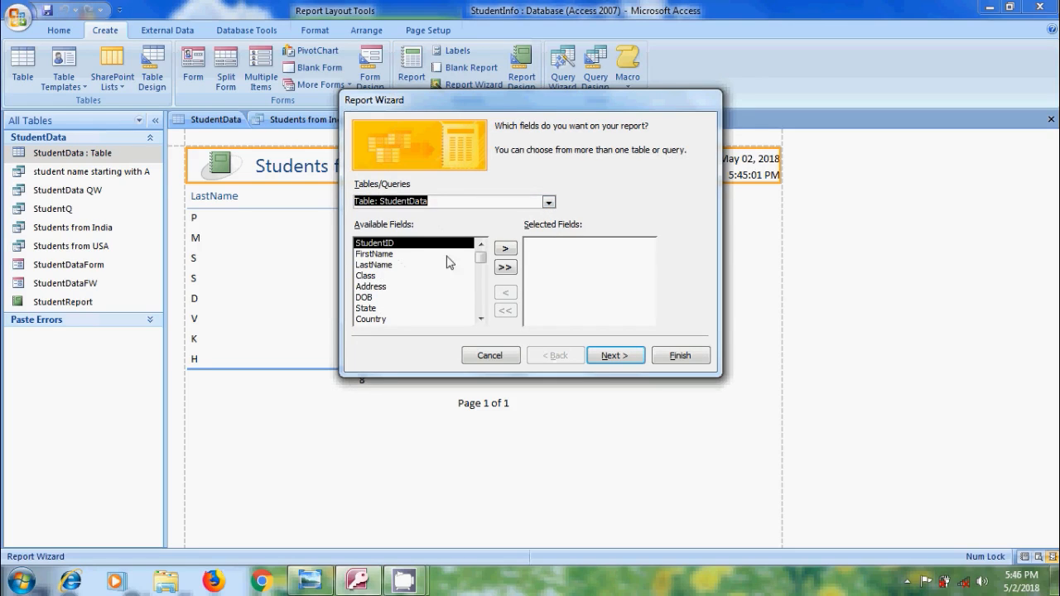
Add the StudentID, LastName, FirstName, DOB, State and Country fields to the wizard's report
click(505, 248)
click(505, 249)
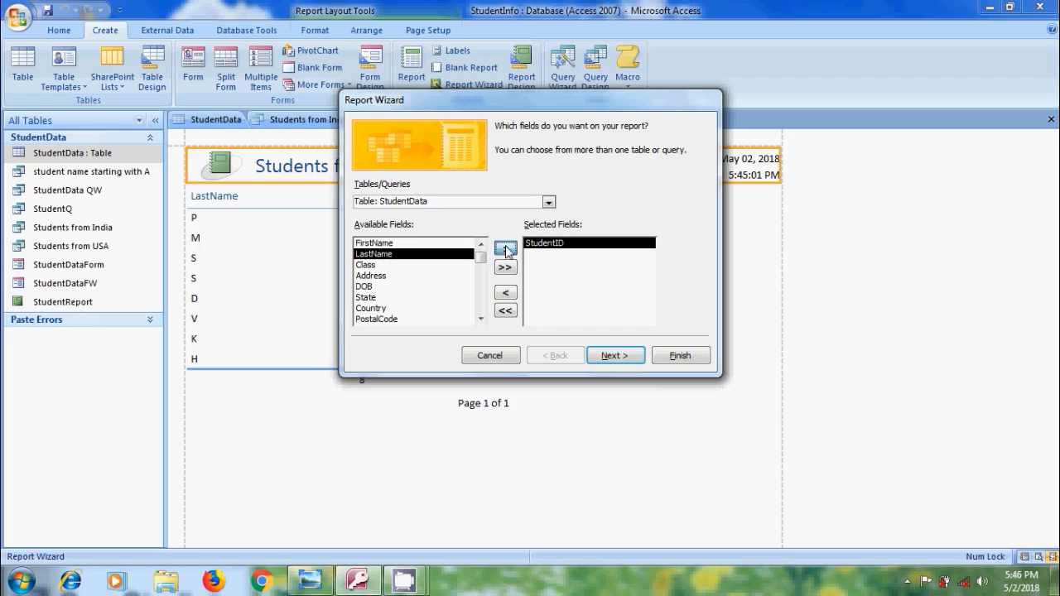
click(421, 243)
click(505, 249)
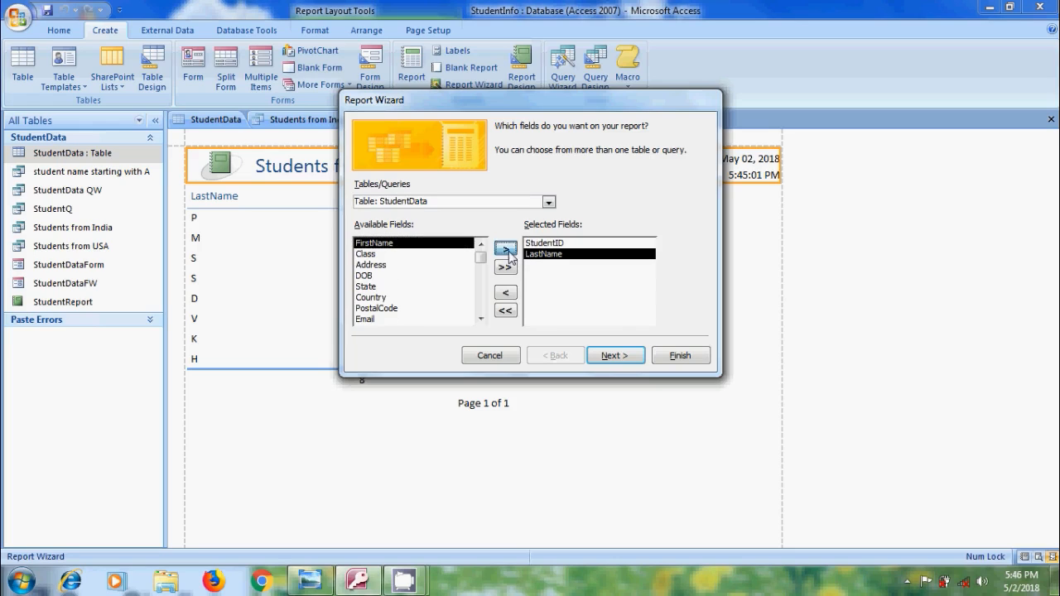
click(435, 265)
click(505, 248)
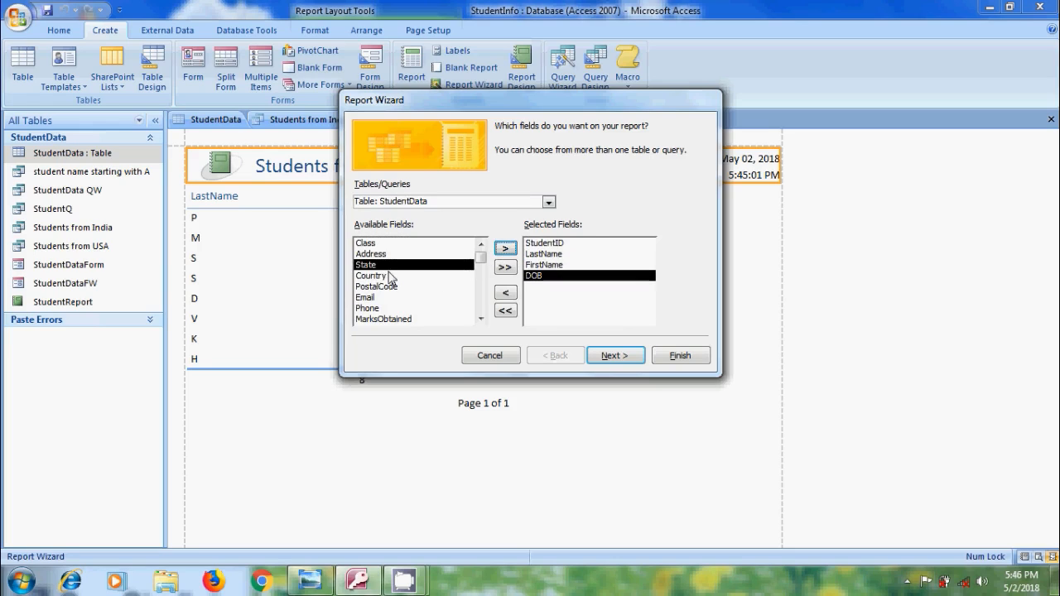
click(505, 249)
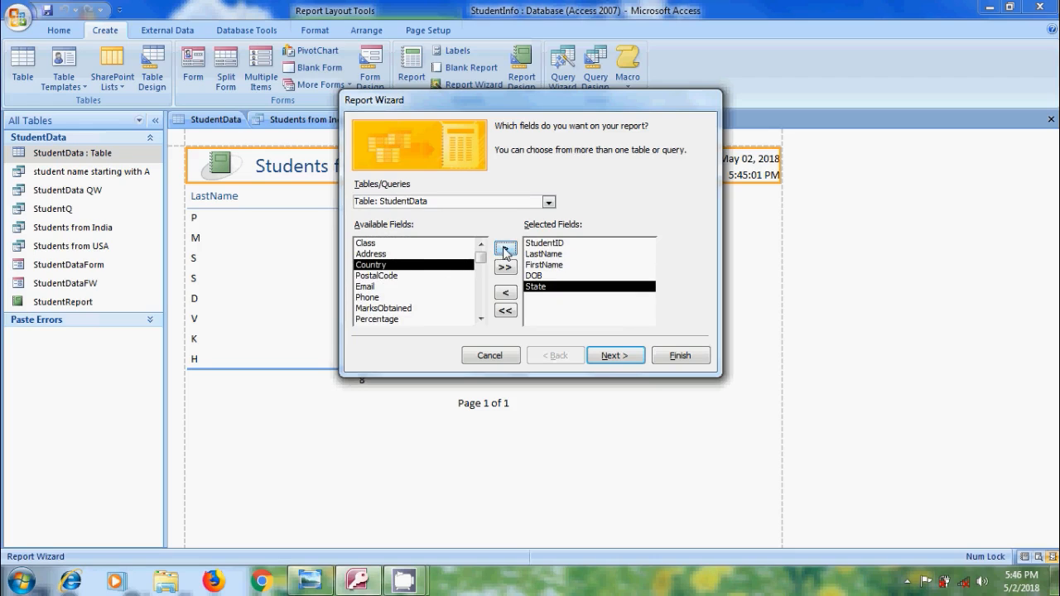
click(505, 248)
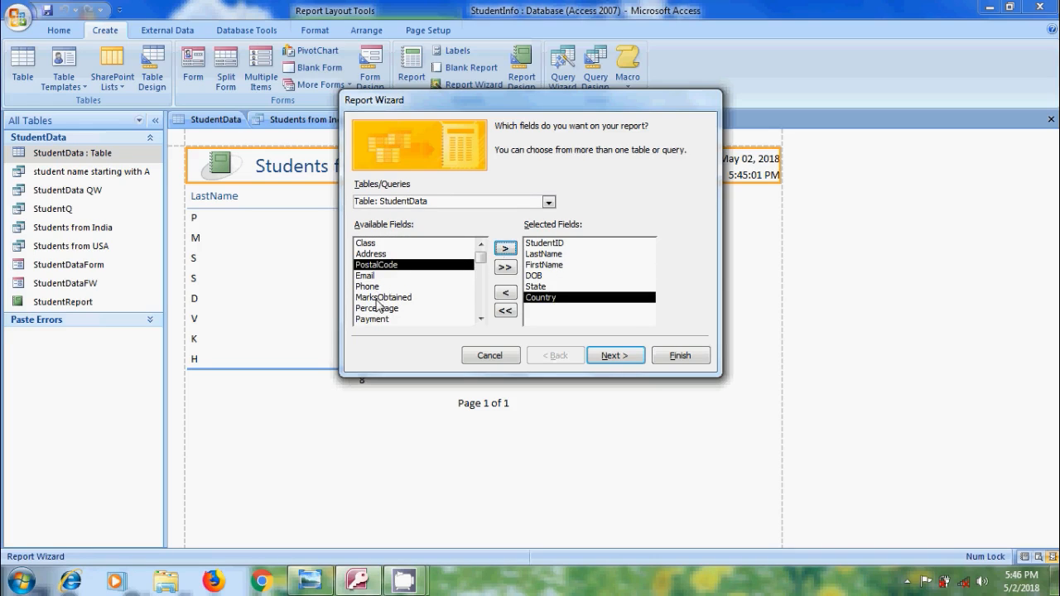
Add the MarksObtained, Phone and Payment fields to the report and proceed to the grouping options
click(378, 298)
click(506, 249)
click(382, 286)
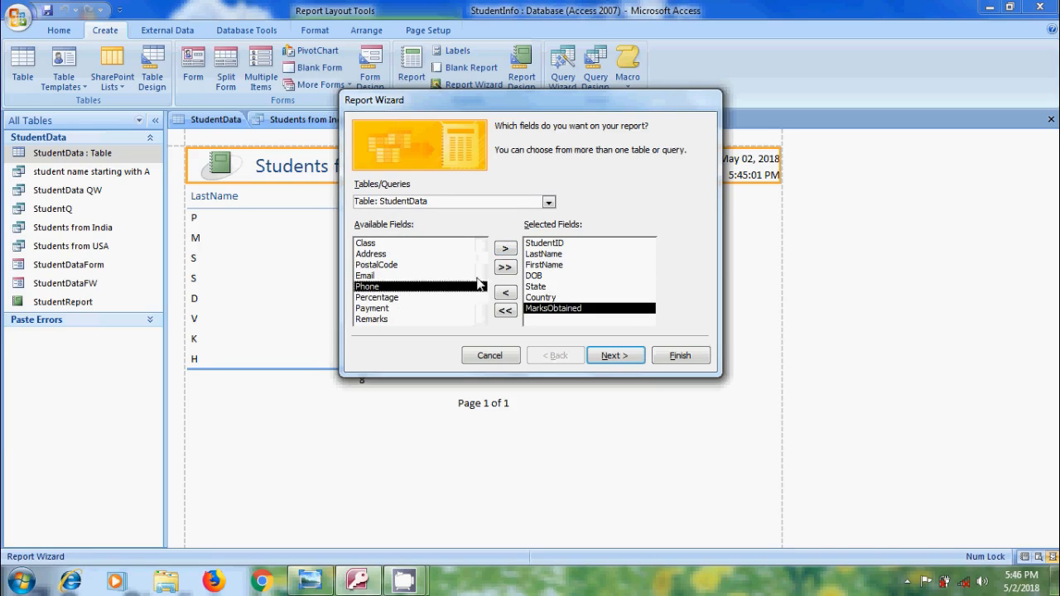
click(505, 248)
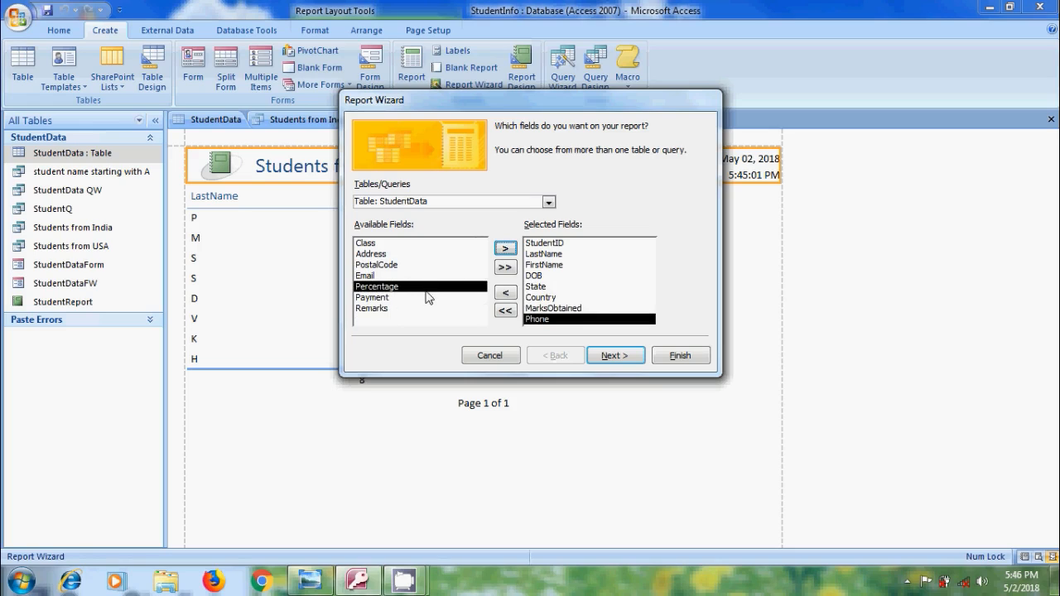
click(377, 299)
click(505, 249)
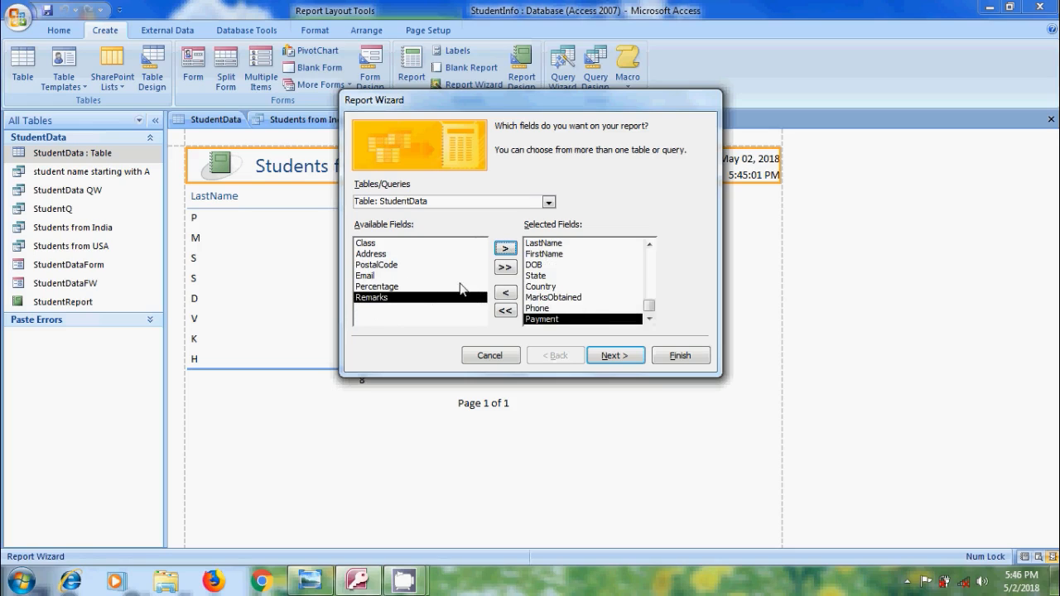
click(633, 361)
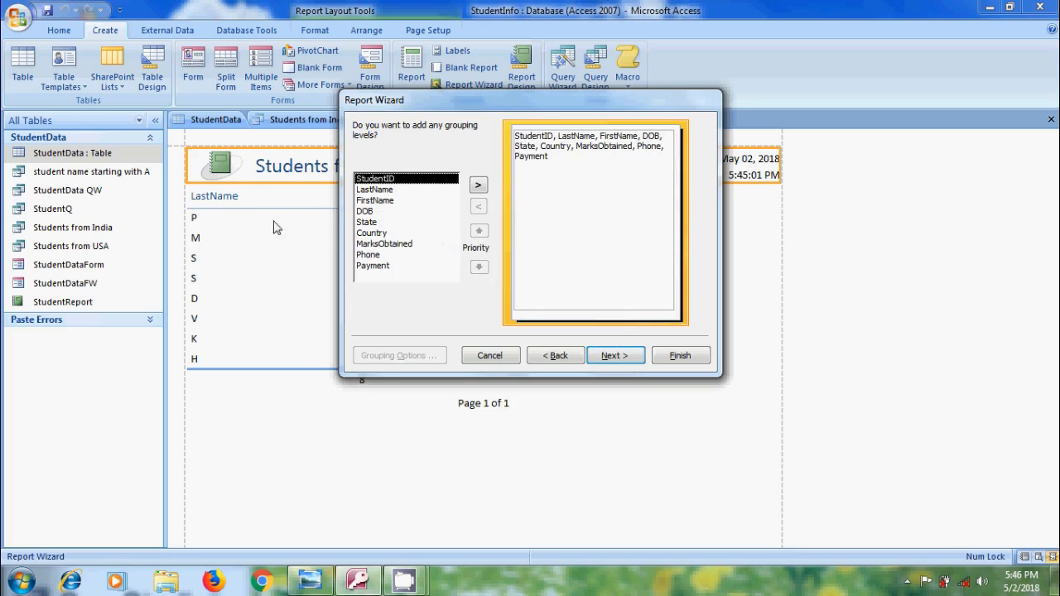
Group the report by Country and proceed to the sorting options
click(370, 236)
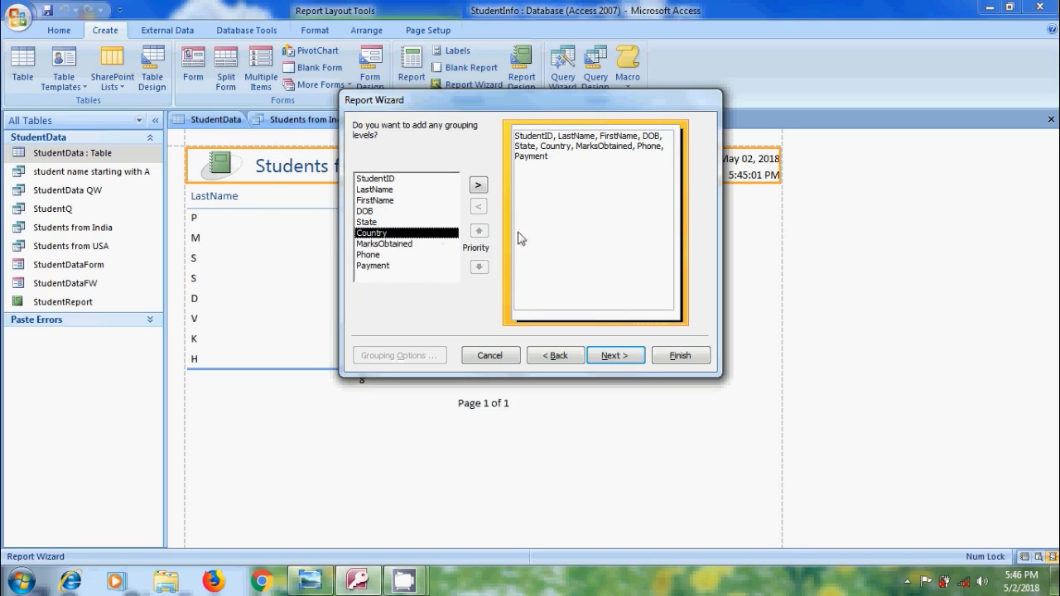
click(479, 185)
click(621, 358)
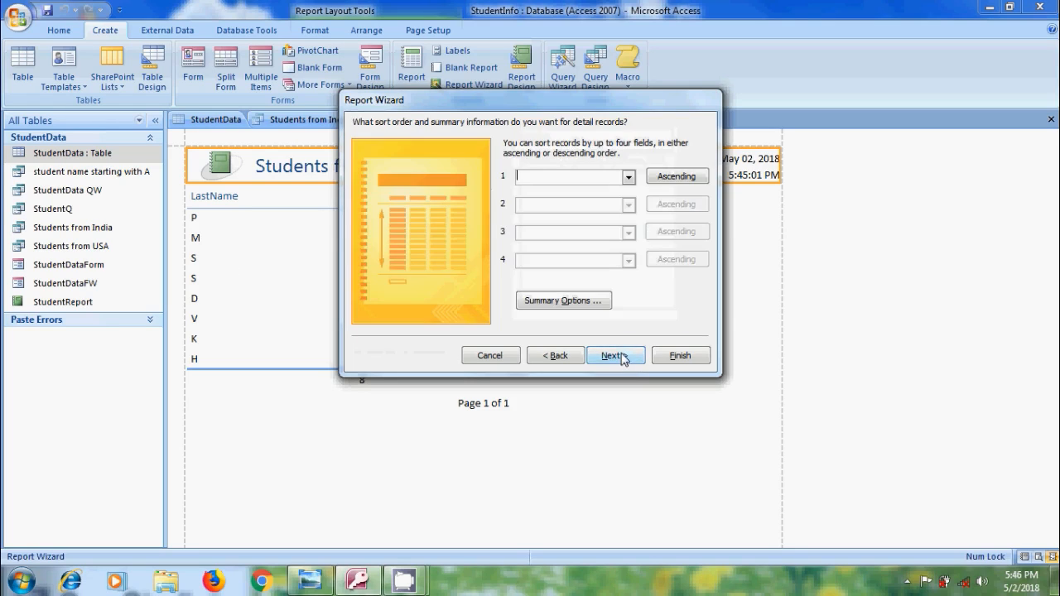
Sort the detail records by FirstName and LastName, both ascending, and proceed to the layout options
click(628, 176)
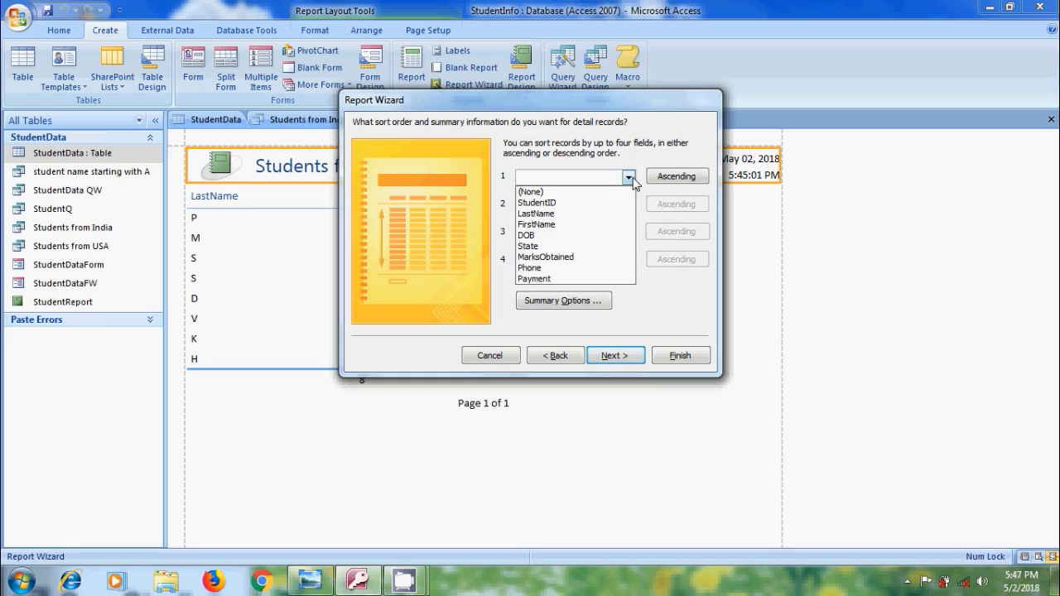
click(553, 225)
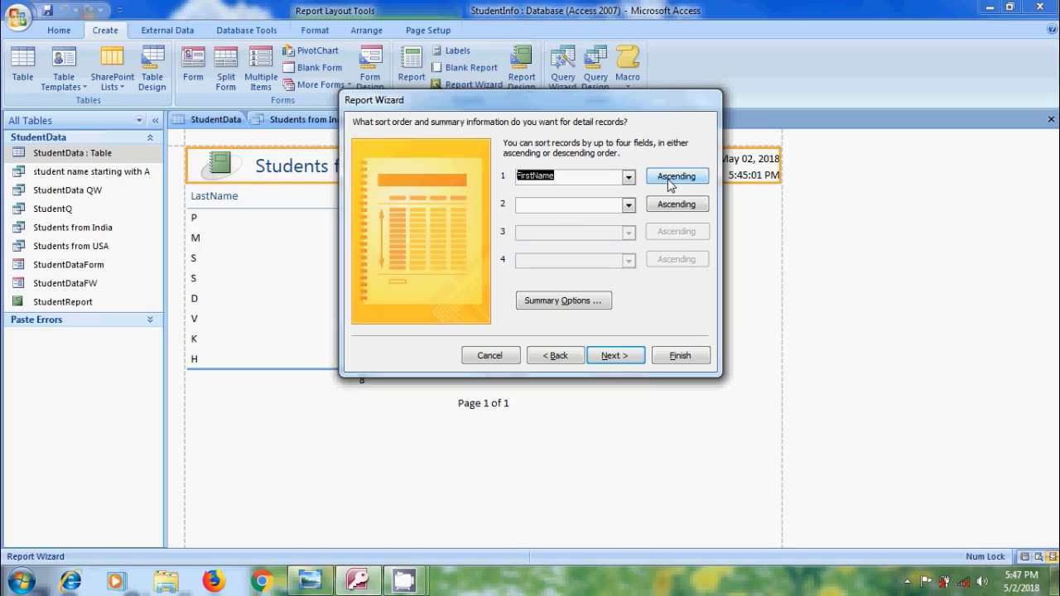
click(629, 205)
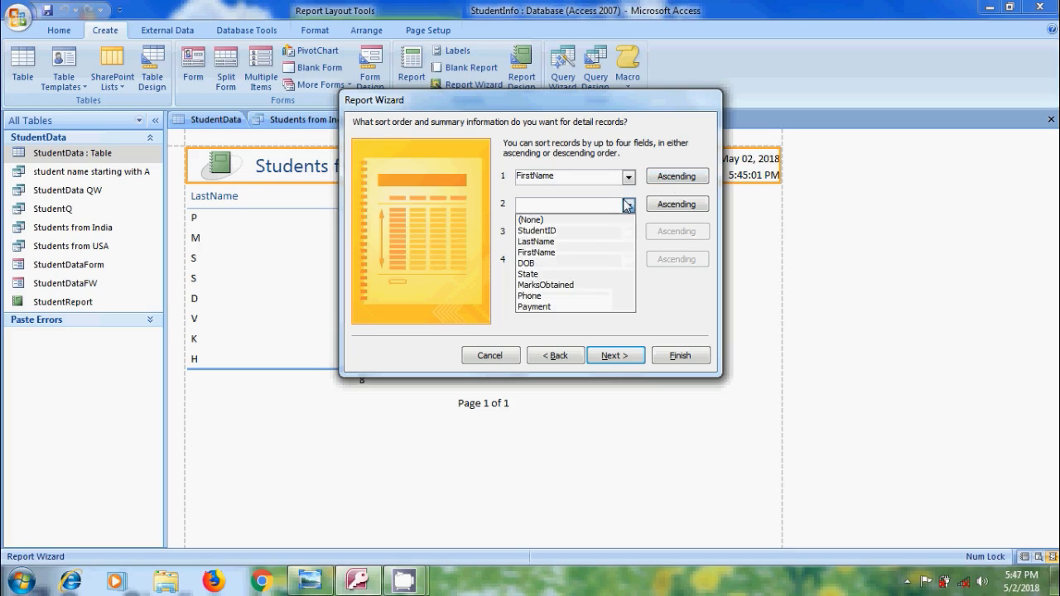
click(575, 241)
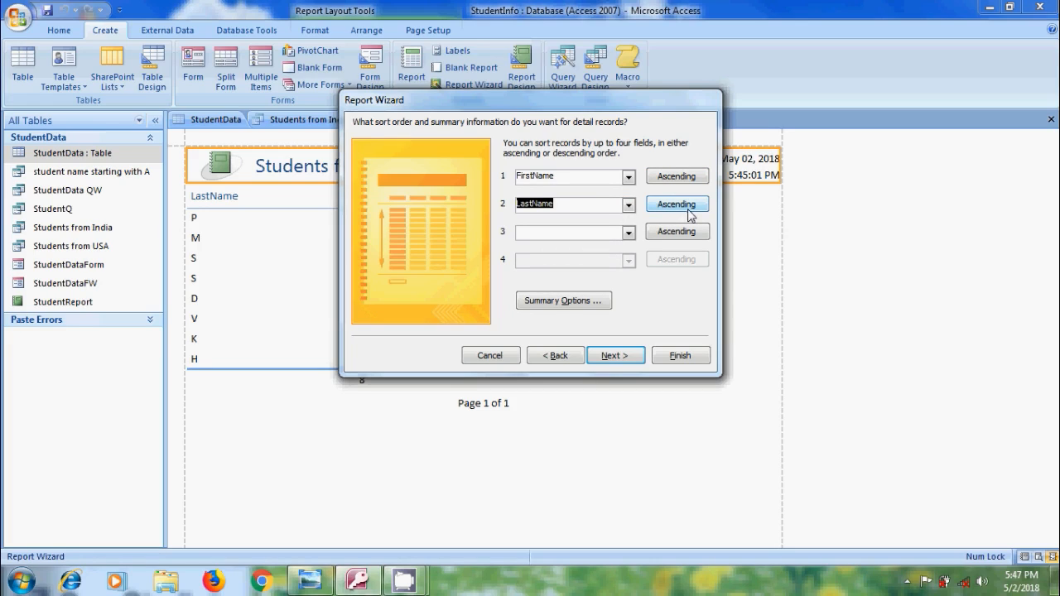
click(615, 356)
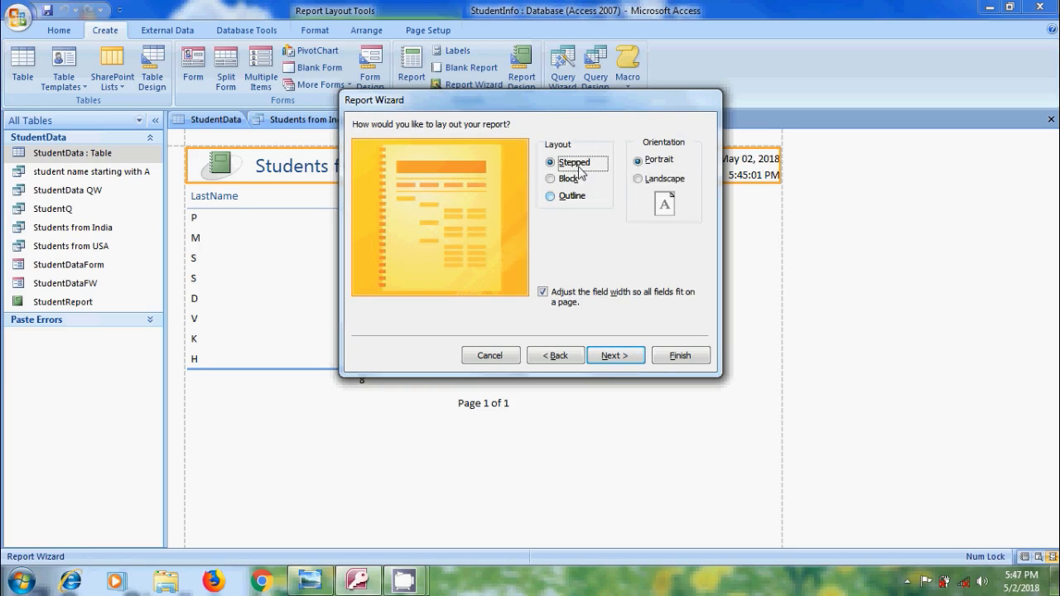
Preview the Block and Outline report layouts and return to the Stepped layout
click(567, 179)
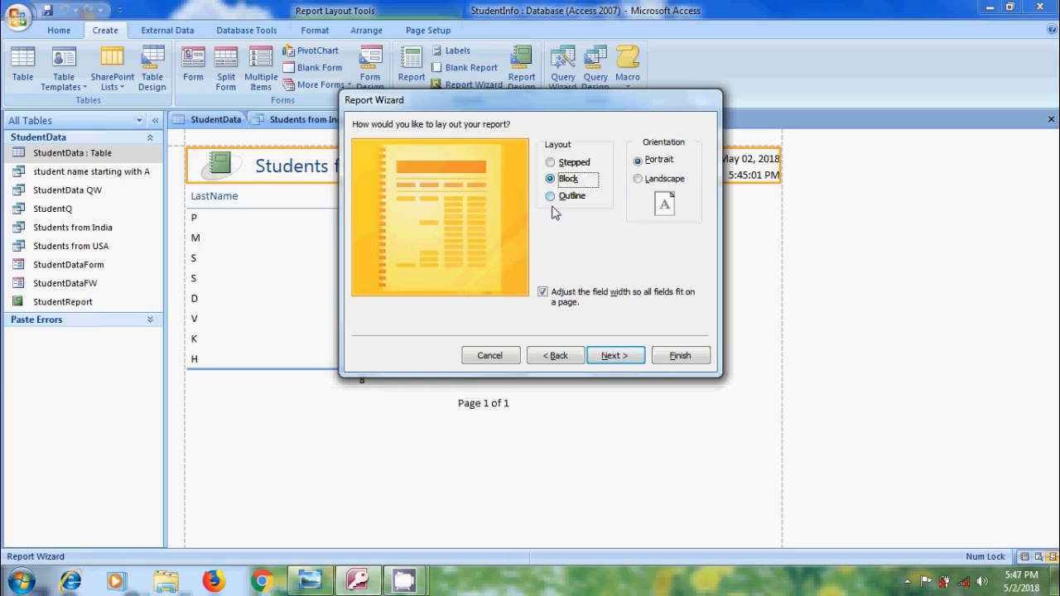
click(552, 203)
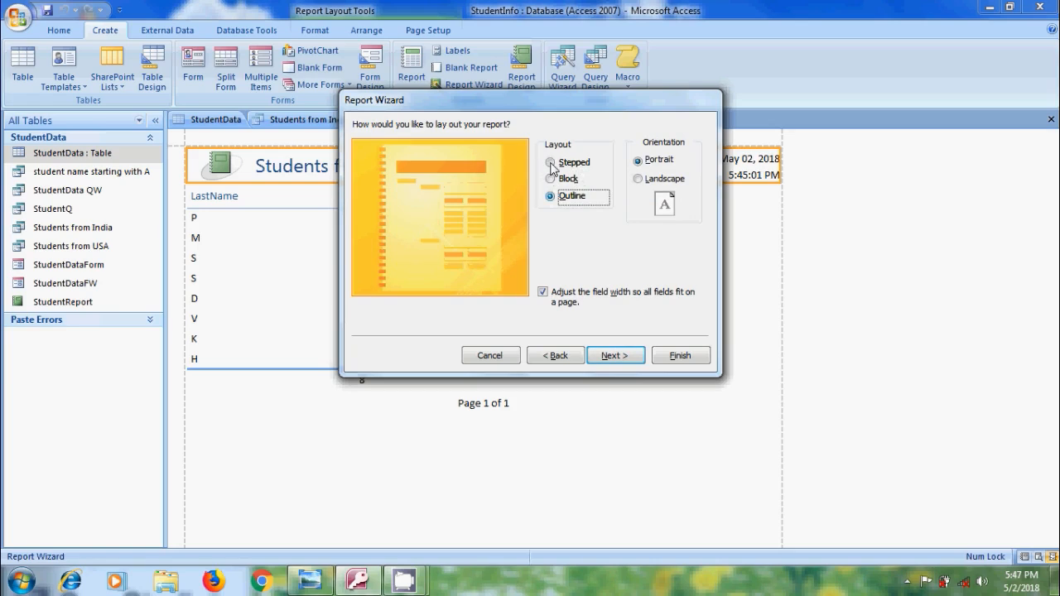
click(550, 164)
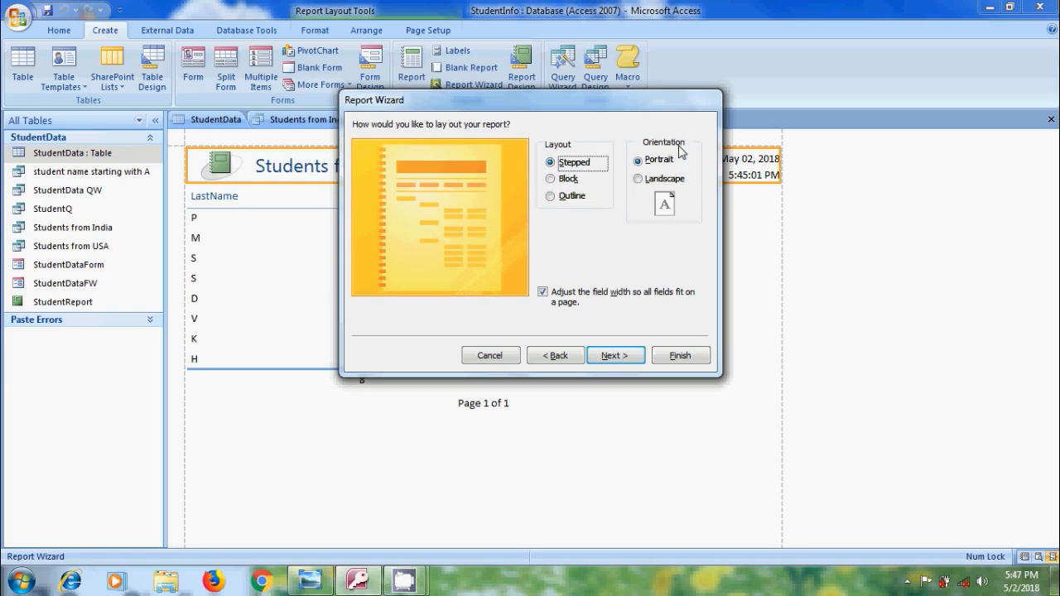
Set the report orientation to Landscape, preview several report styles and choose the Module style
click(644, 180)
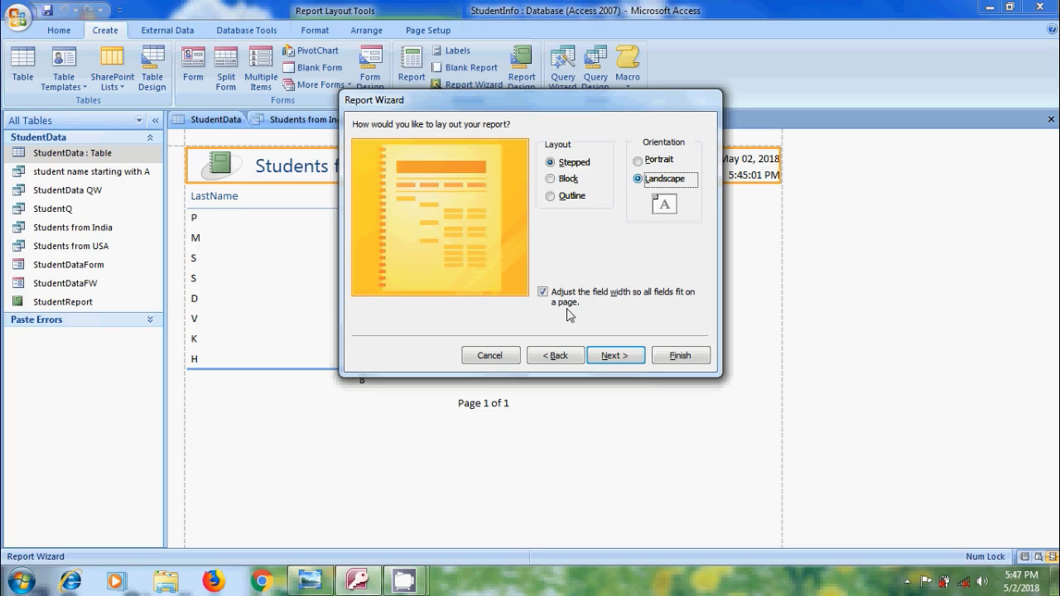
click(626, 356)
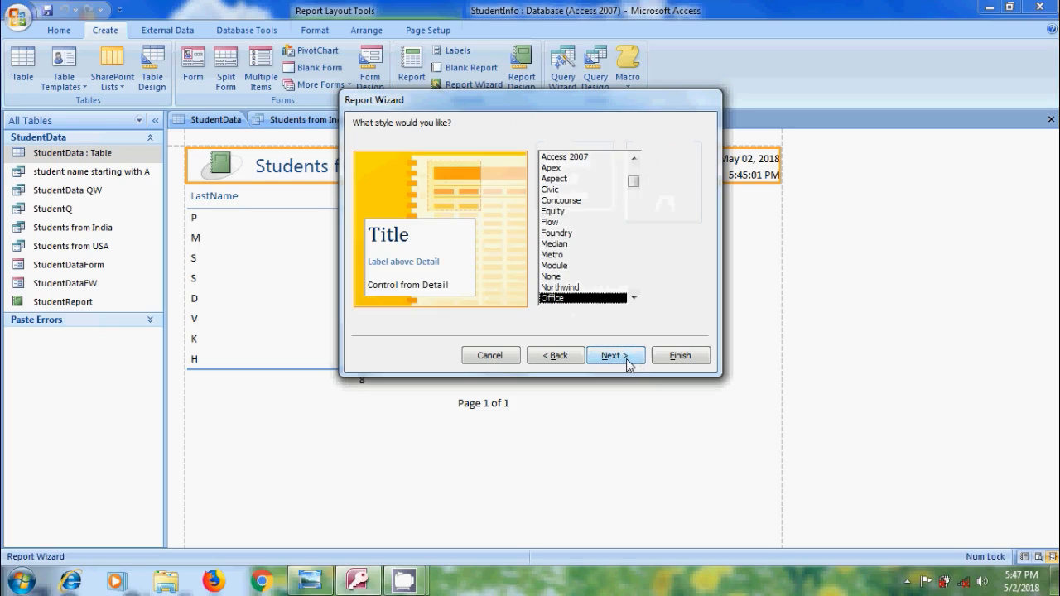
click(561, 265)
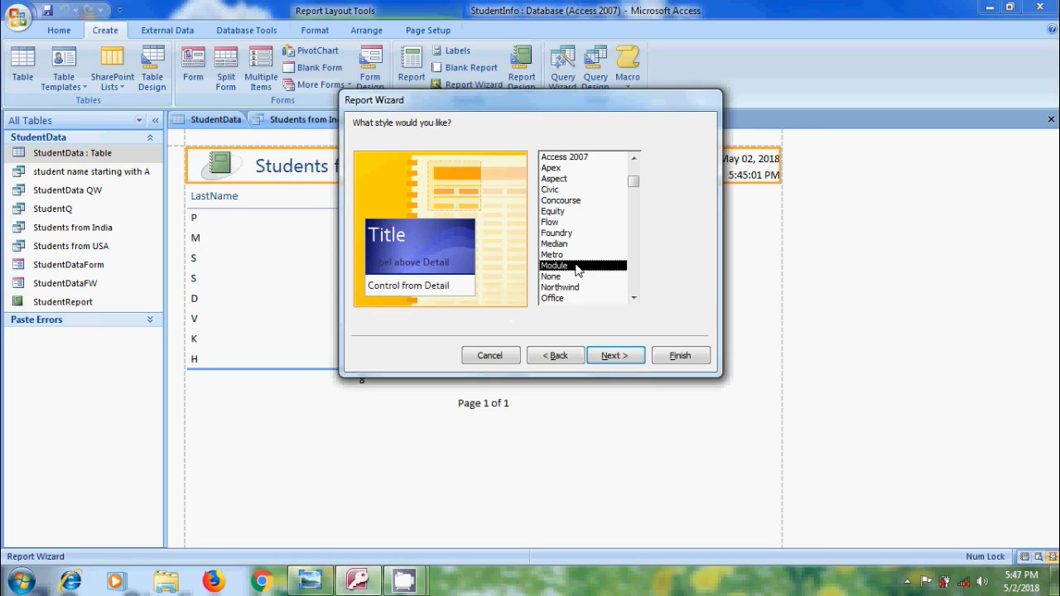
click(566, 244)
click(562, 233)
click(560, 222)
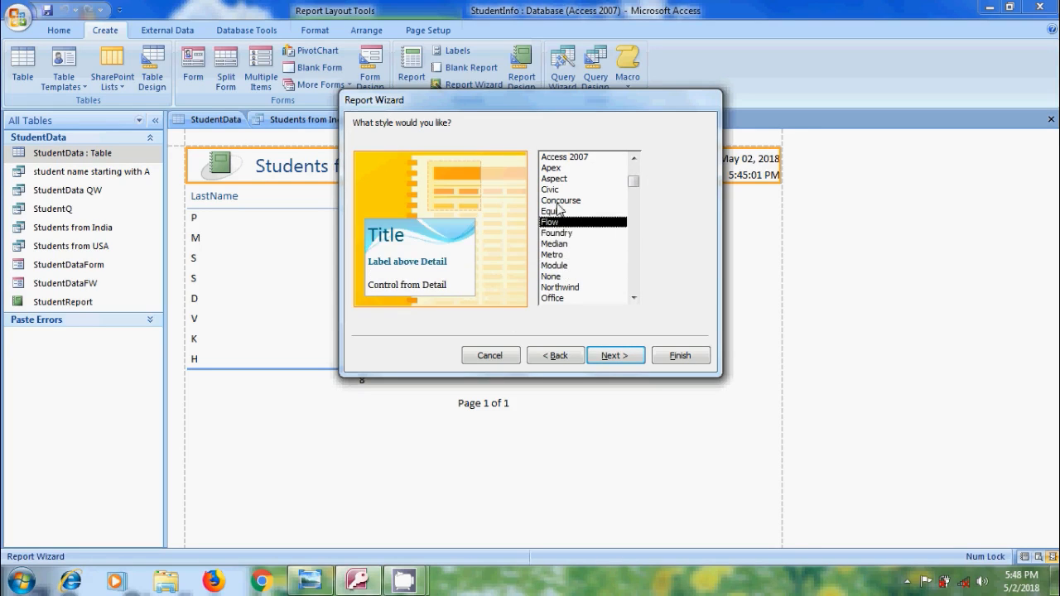
click(560, 200)
click(559, 191)
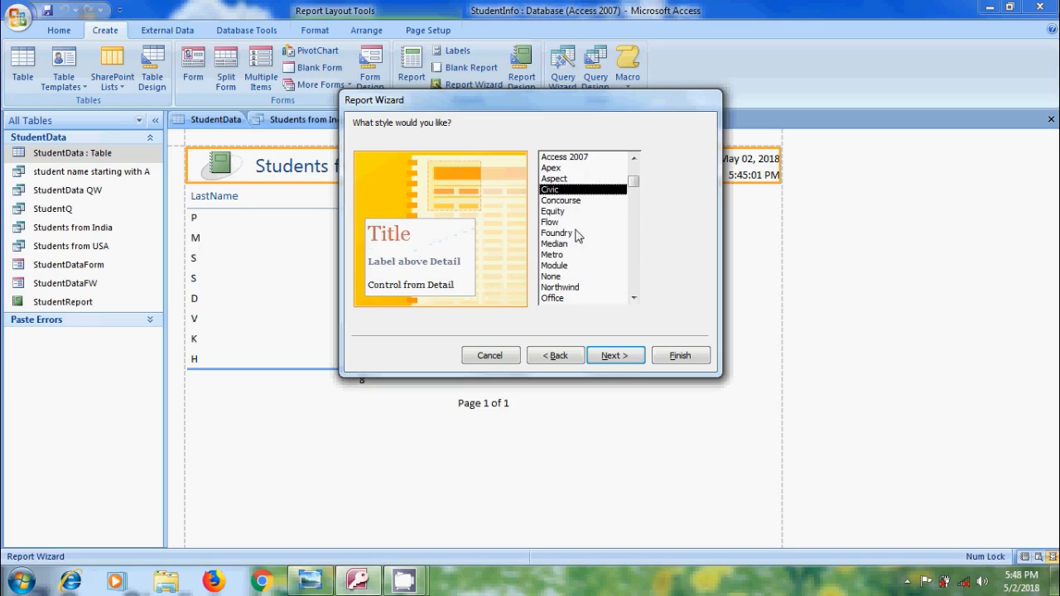
click(559, 266)
click(615, 355)
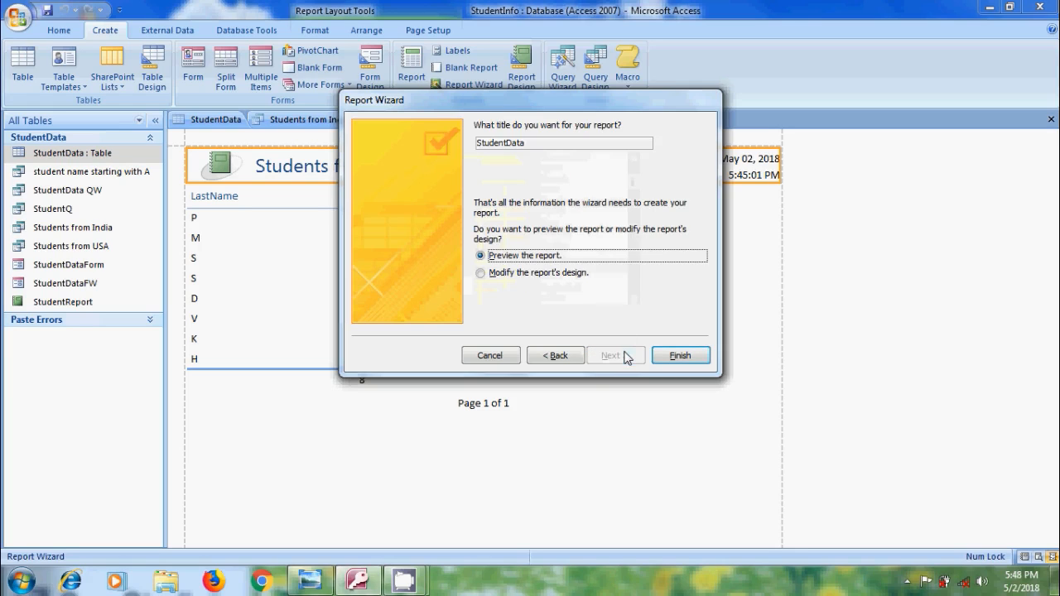
Title the report StudentRW, finish the wizard and close the print preview to open the report's design
click(546, 144)
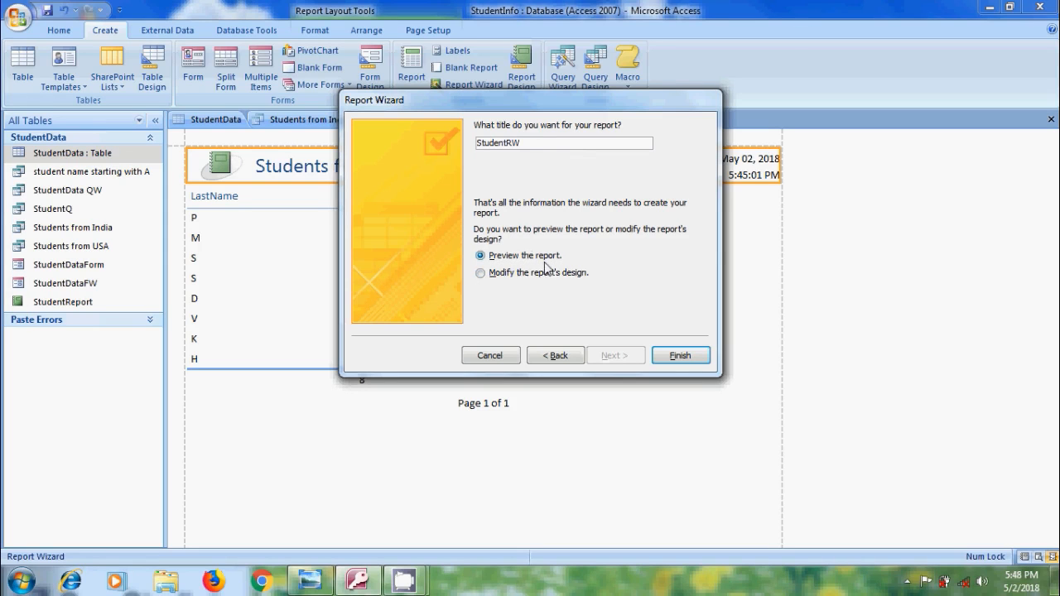
click(680, 356)
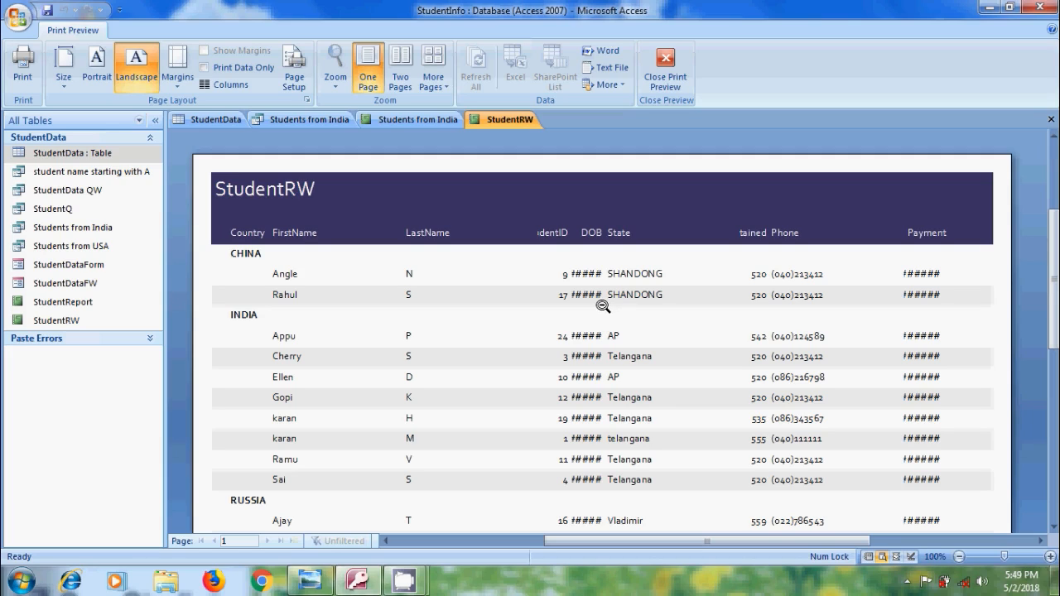
click(664, 73)
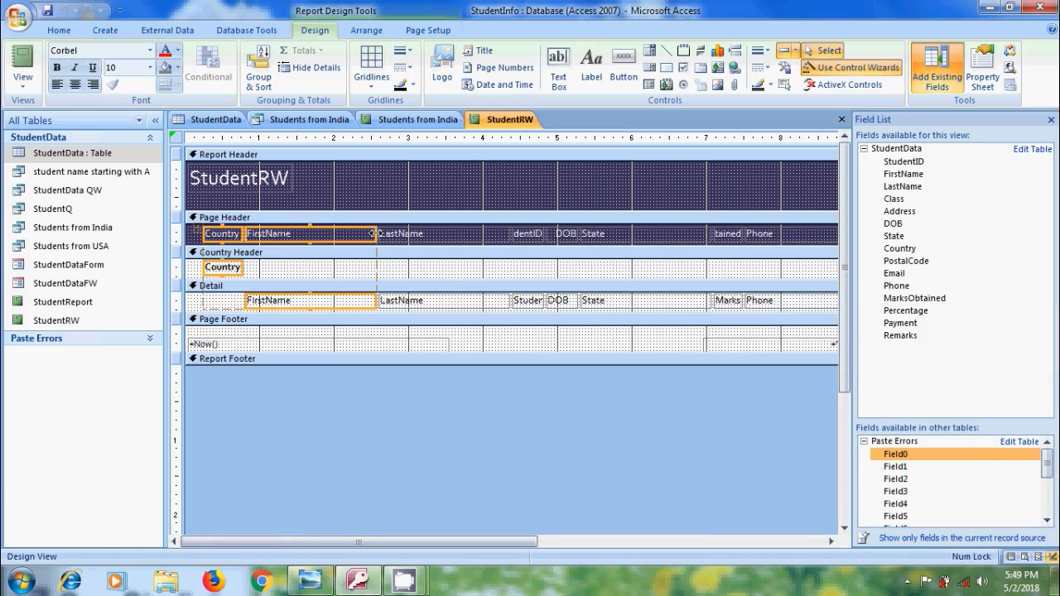
Narrow the Country, FirstName and LastName columns and widen the DOB column in the StudentRW design
drag(371, 233, 338, 242)
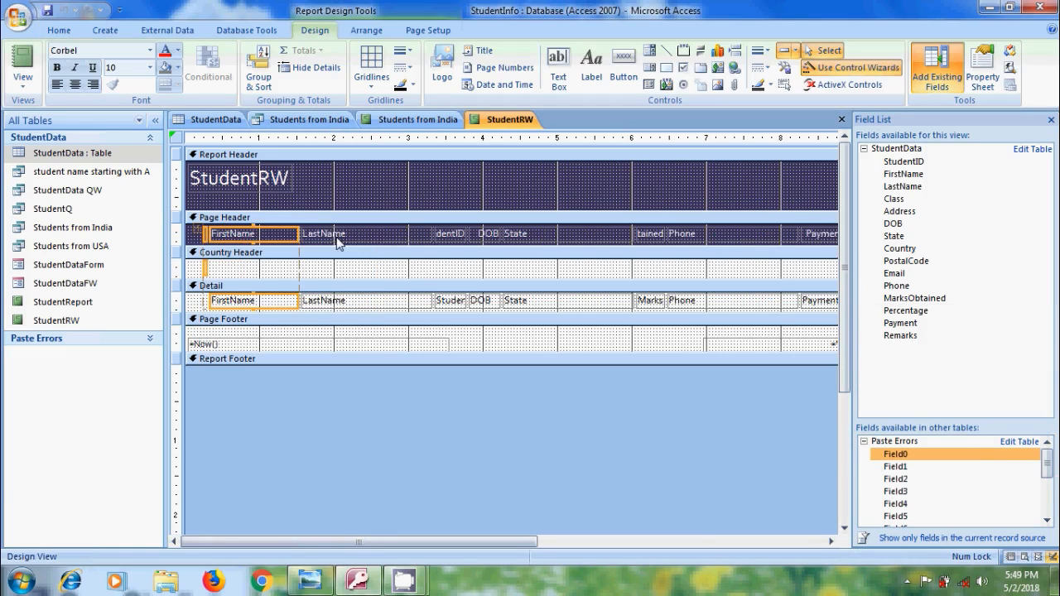
click(406, 235)
drag(432, 236, 406, 235)
click(457, 234)
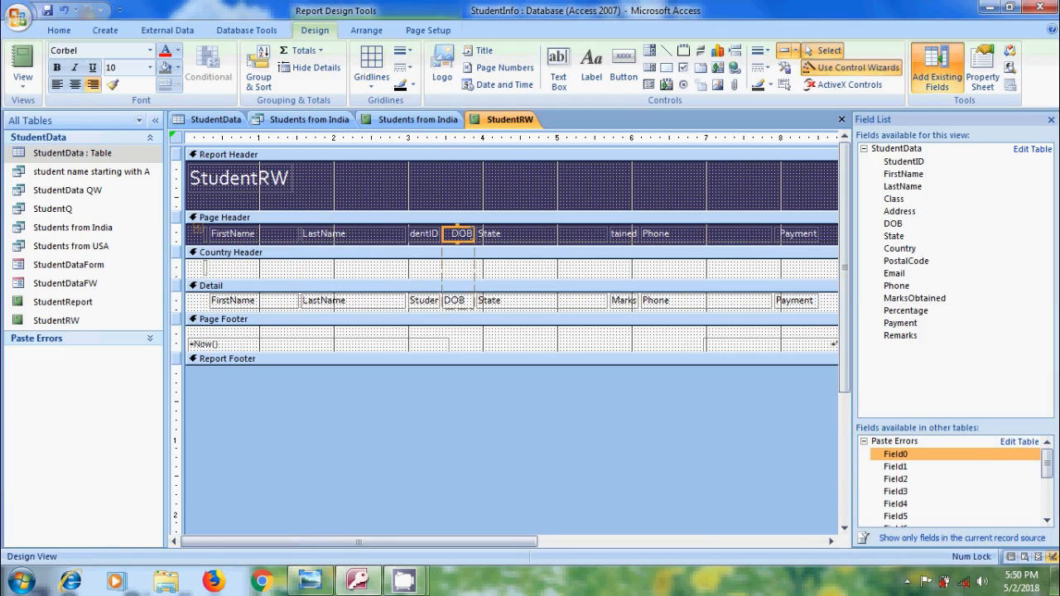
drag(474, 234, 502, 234)
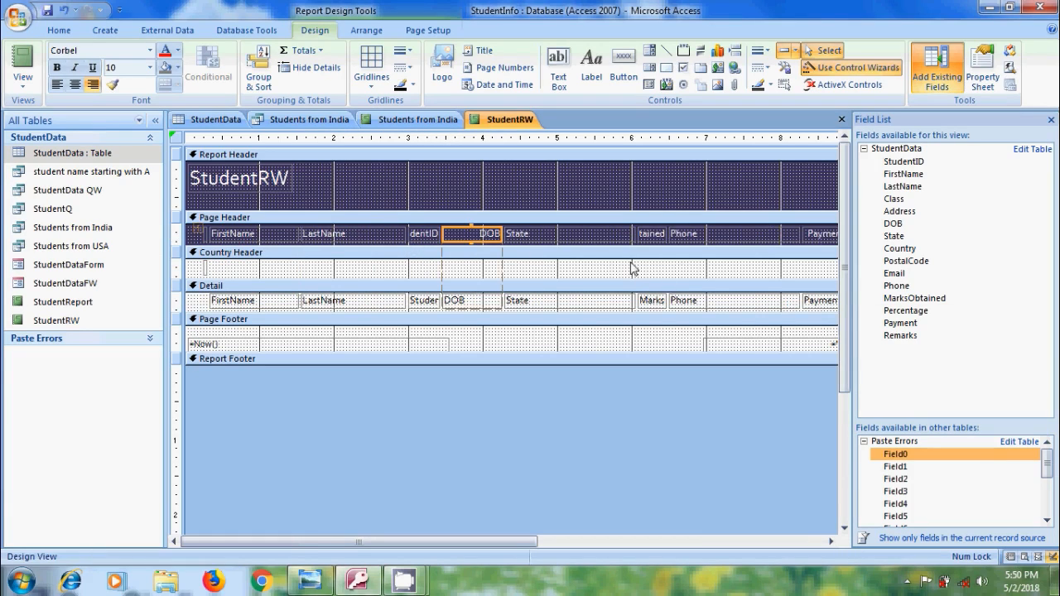
Narrow the State and Phone columns in the report design
click(586, 235)
drag(633, 233, 585, 234)
click(669, 237)
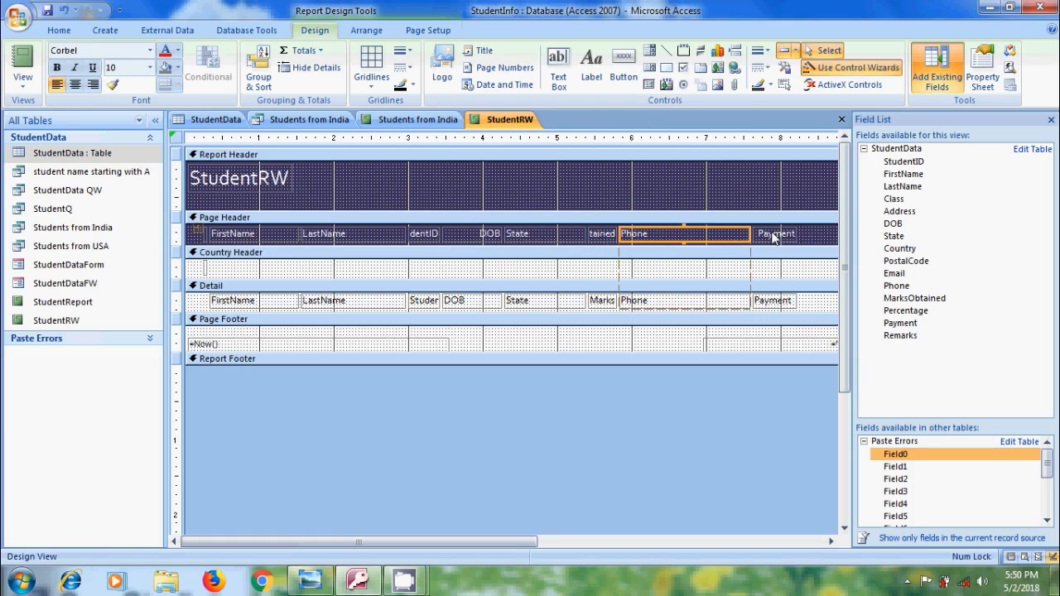
drag(750, 234, 701, 235)
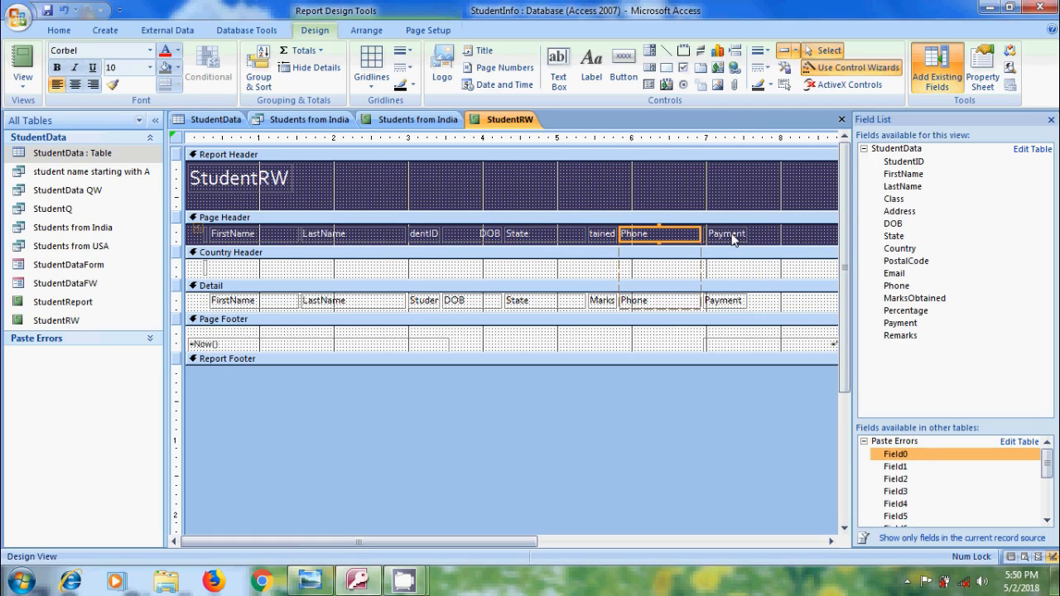
Widen the Payment and MarksObtained columns and check the report in Layout View
click(733, 235)
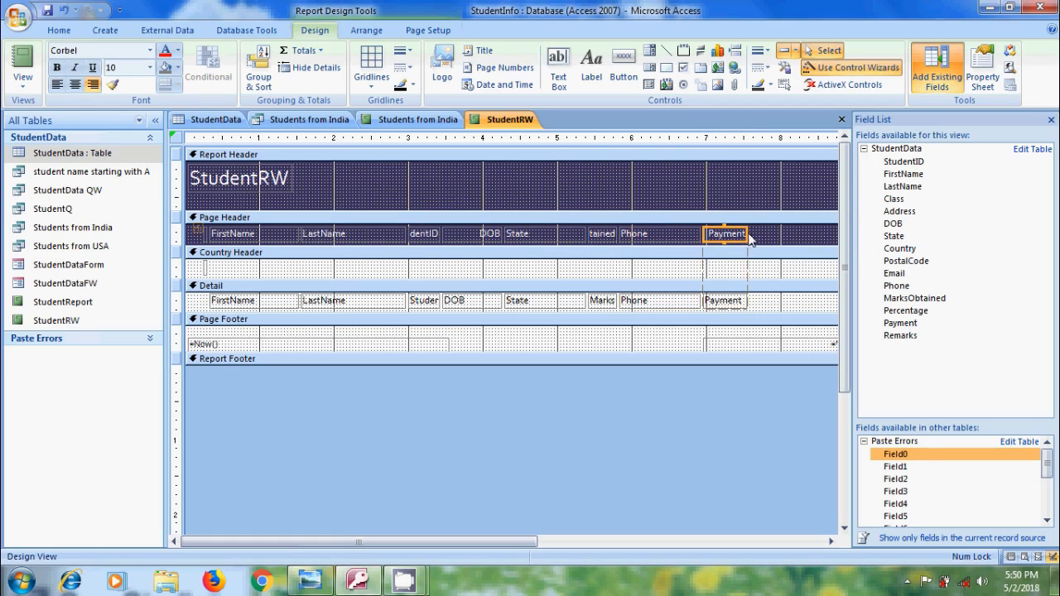
drag(748, 236, 775, 234)
drag(618, 235, 644, 234)
click(28, 93)
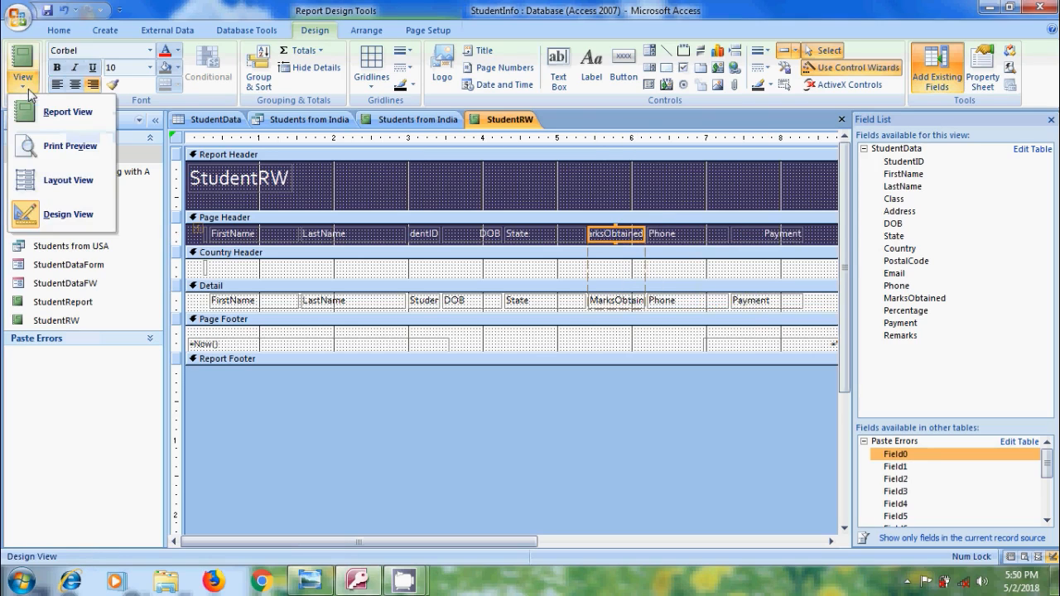
click(74, 180)
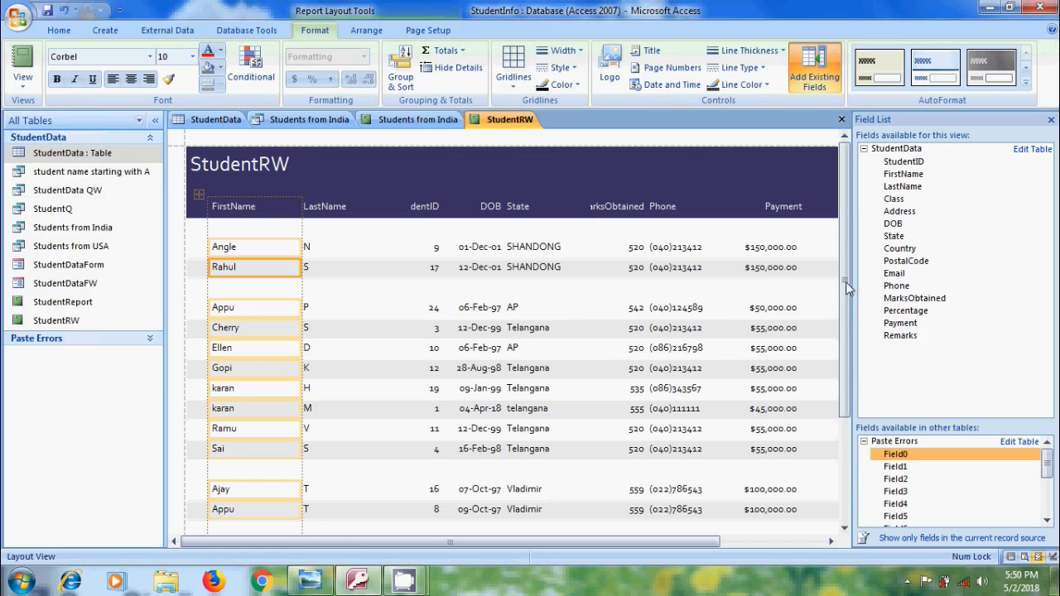
drag(848, 288, 861, 308)
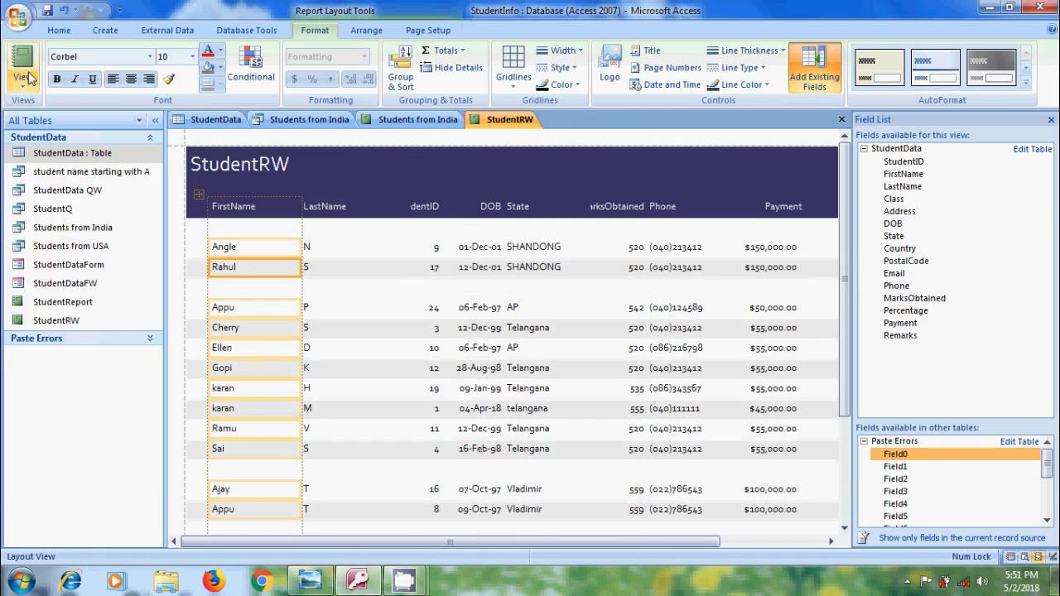
In Design View, expand the Report Footer to about 1.15 inches high and add a text box about 0.88 inches wide beneath the Payment column
click(22, 80)
click(70, 217)
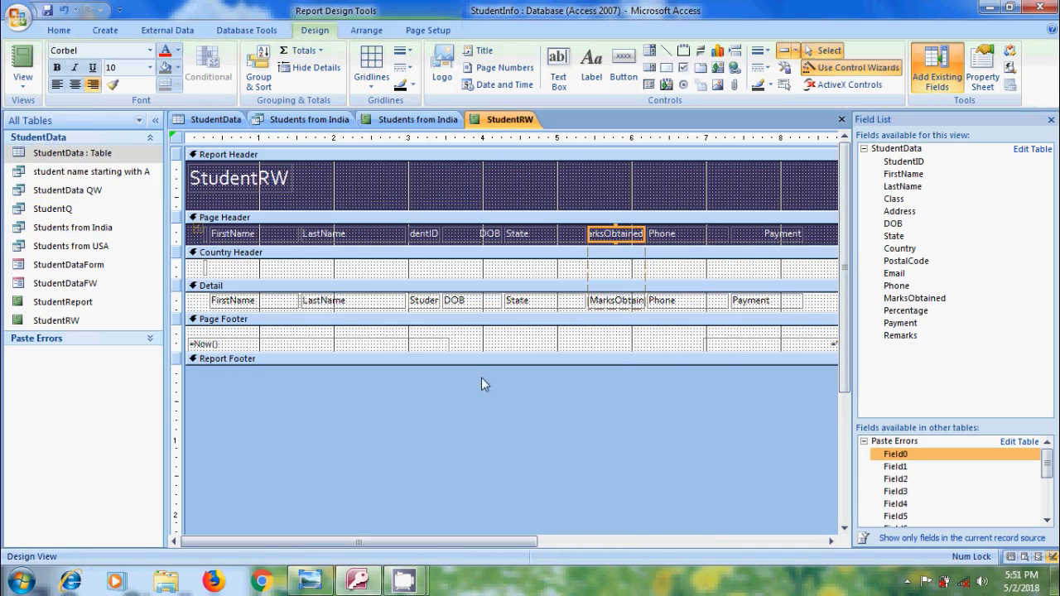
drag(725, 364, 733, 452)
click(565, 66)
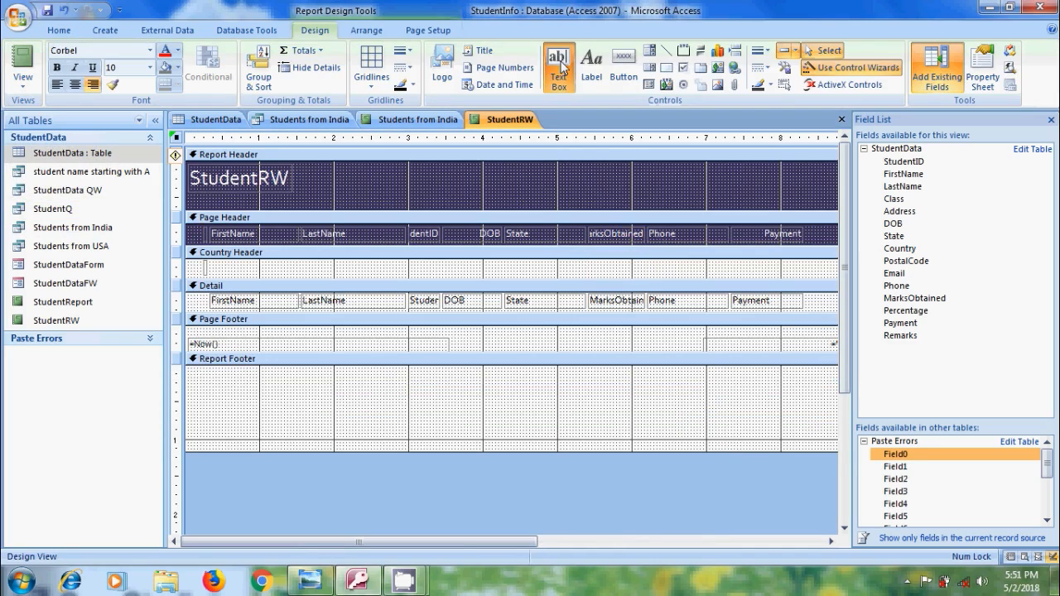
mouse_move(741, 381)
mouse_down()
mouse_move(810, 409)
mouse_move(804, 400)
mouse_up()
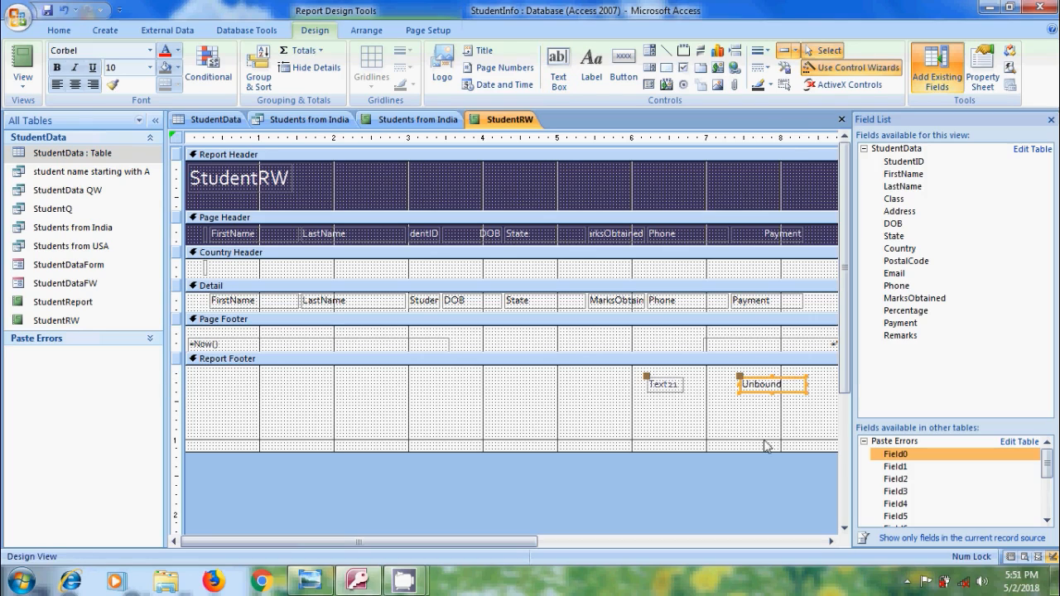
Enter the expression =Sum([Payment]) in the footer text box and caption its label Total:
click(771, 385)
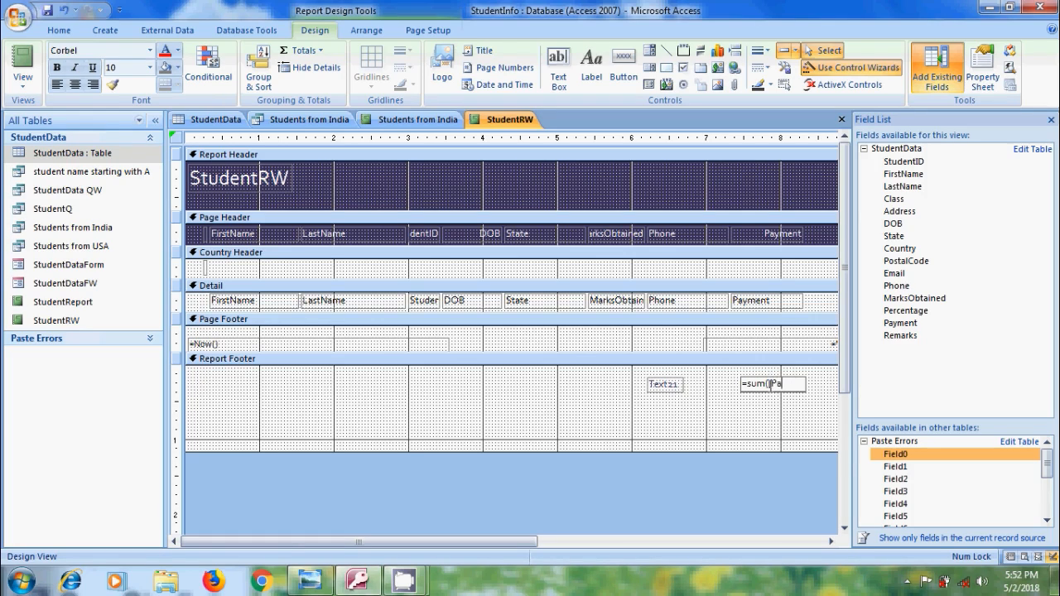
text(nt)
double_click(667, 387)
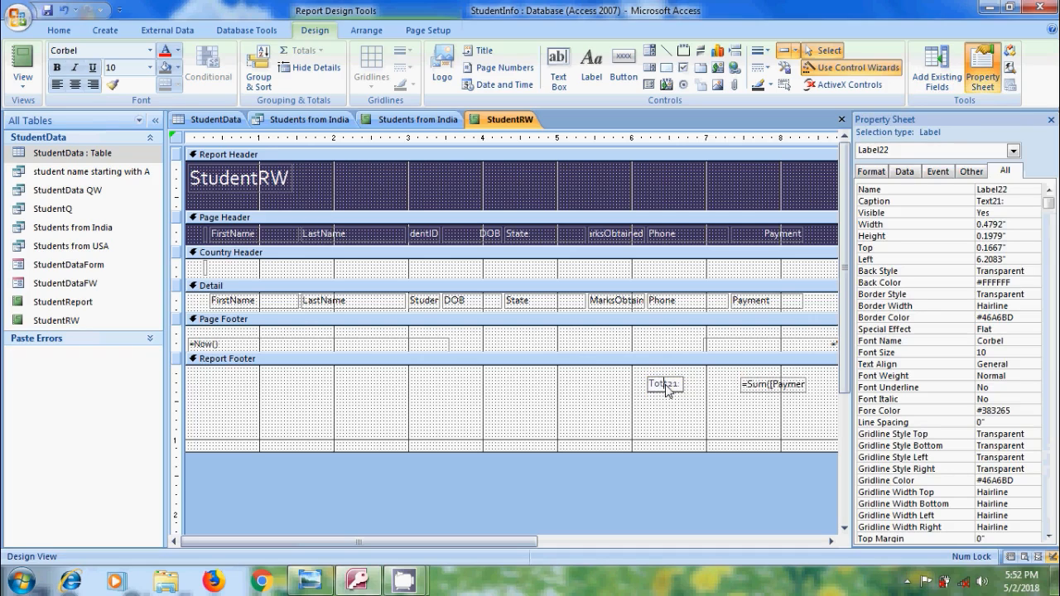
text(al)
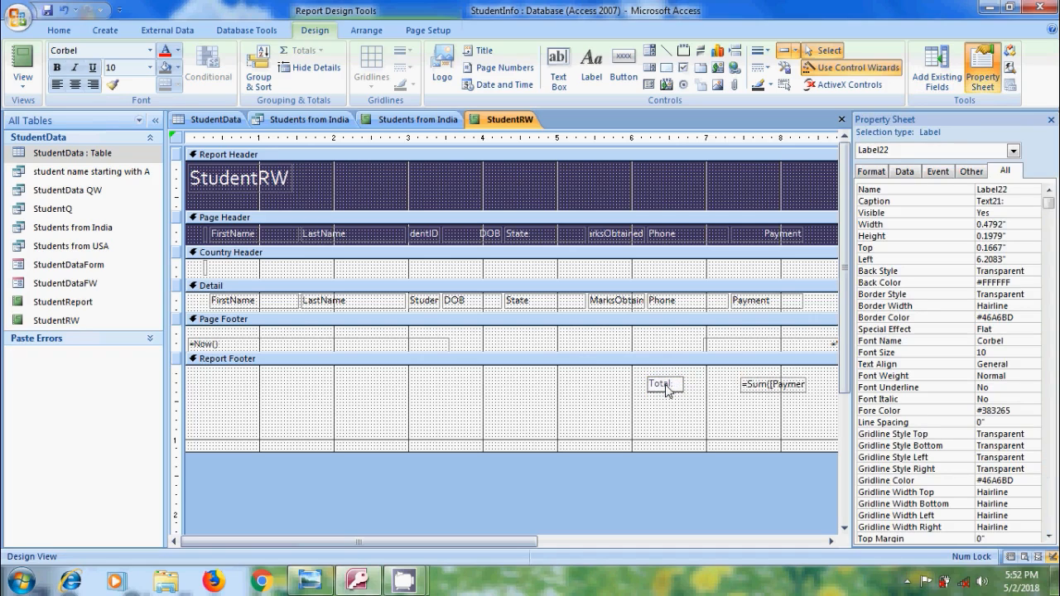
Switch the report to Layout View and check the payment total in the report footer
click(23, 81)
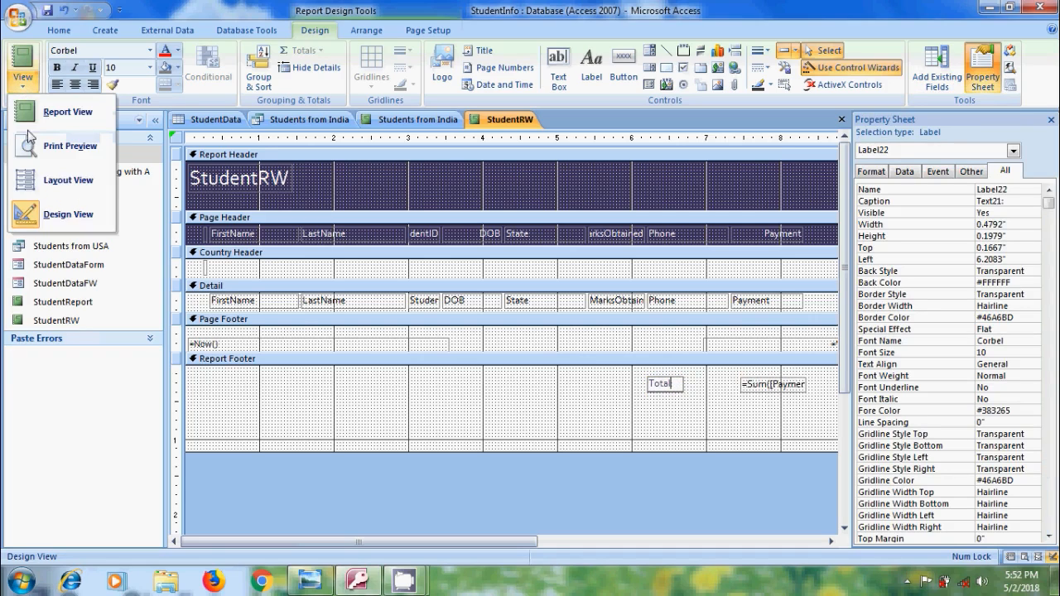
click(69, 180)
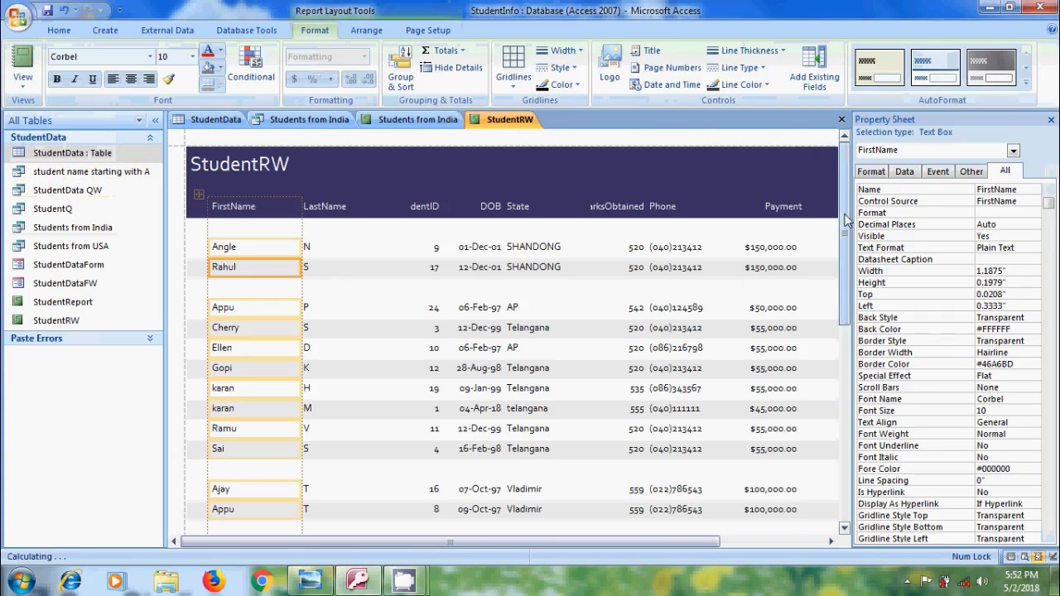
scroll(846, 219, down, 5)
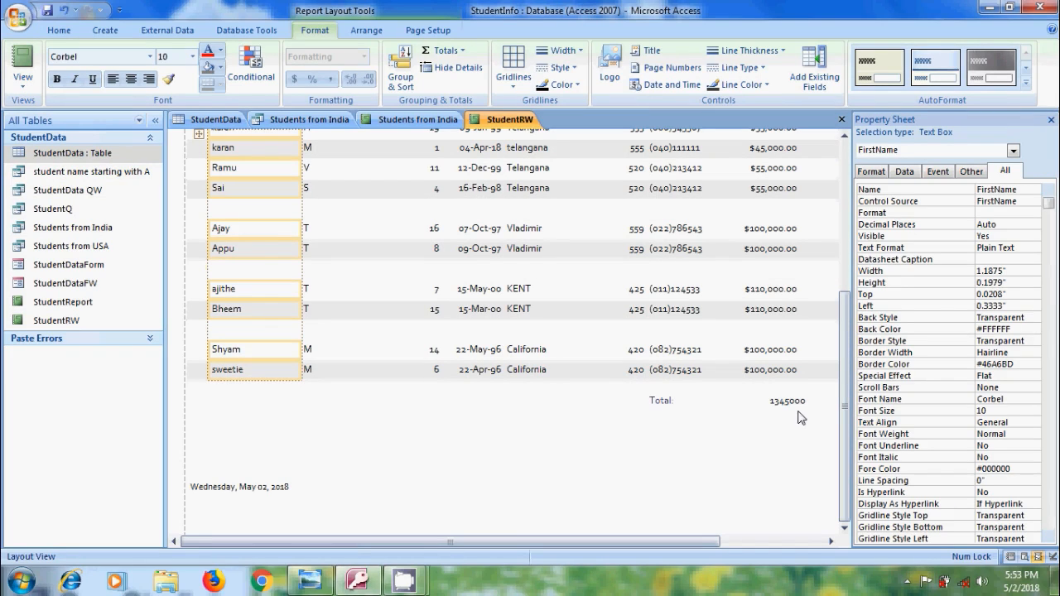
Back in Design View, set the Format property of the footer's payment sum text box to Currency
click(22, 77)
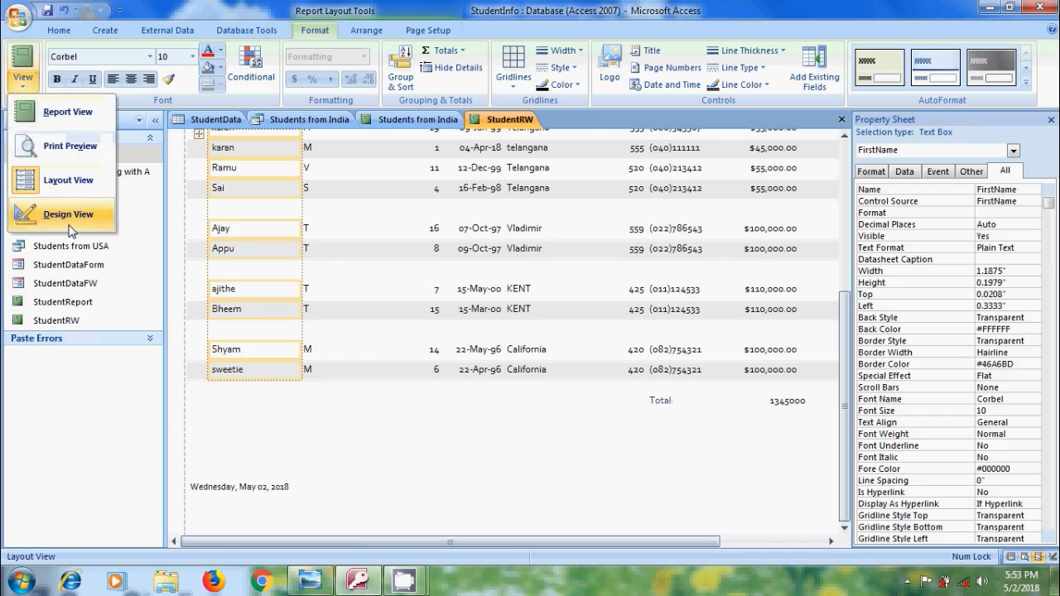
click(70, 217)
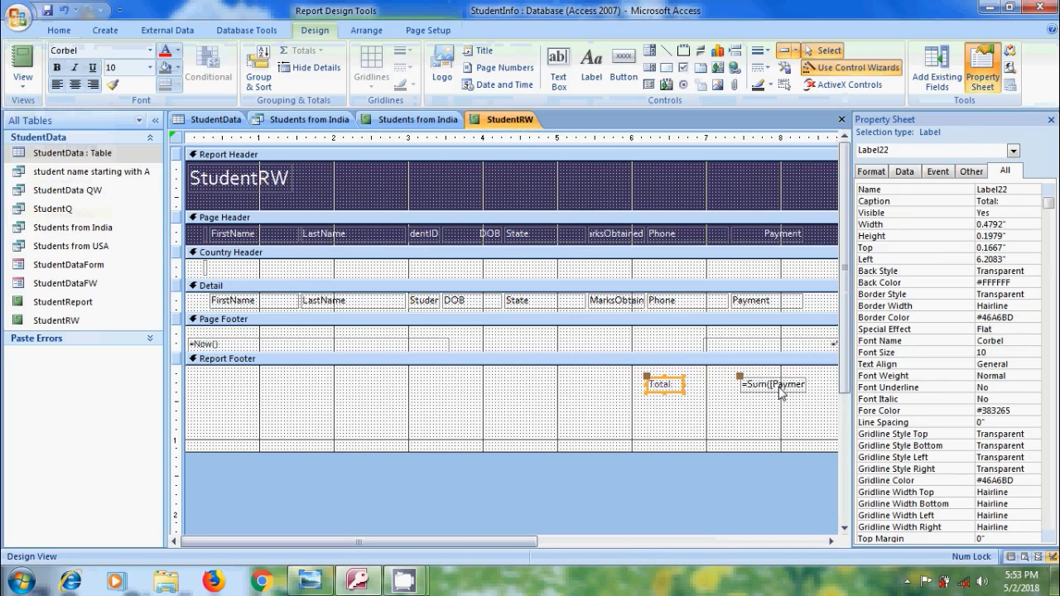
click(784, 388)
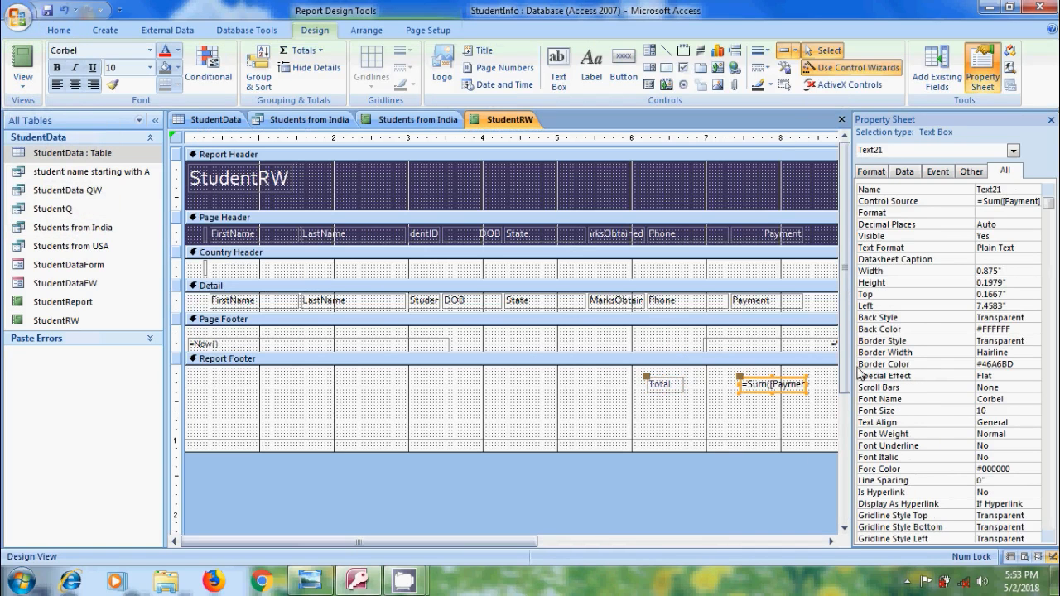
click(1010, 212)
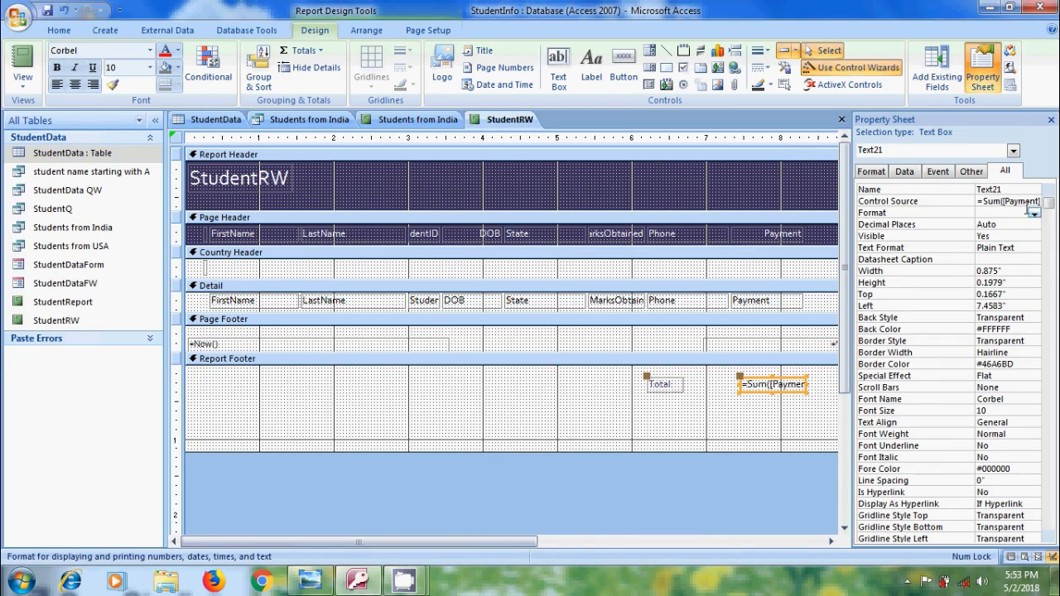
click(1034, 215)
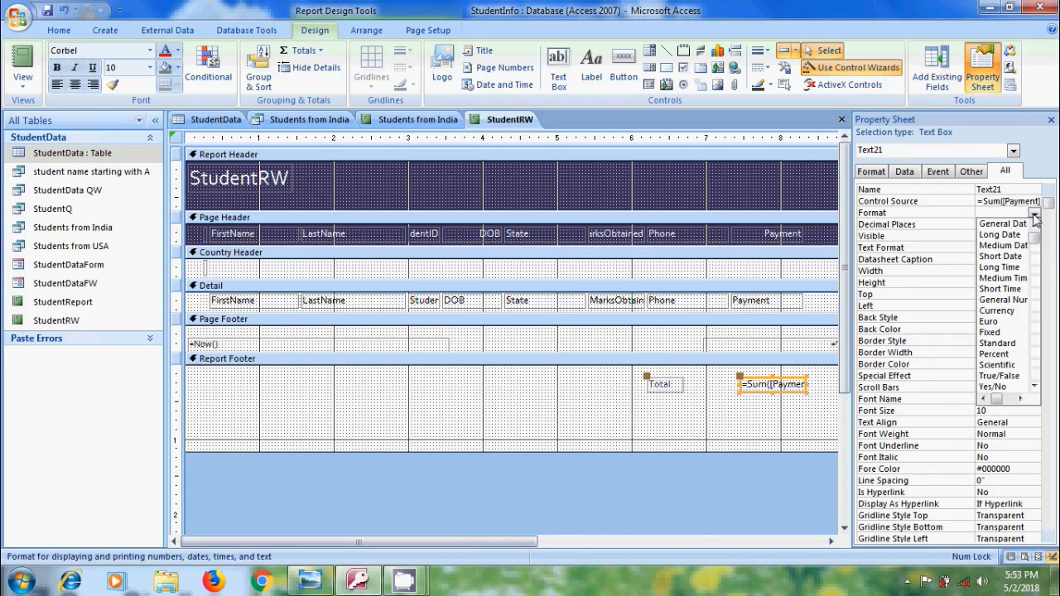
click(998, 311)
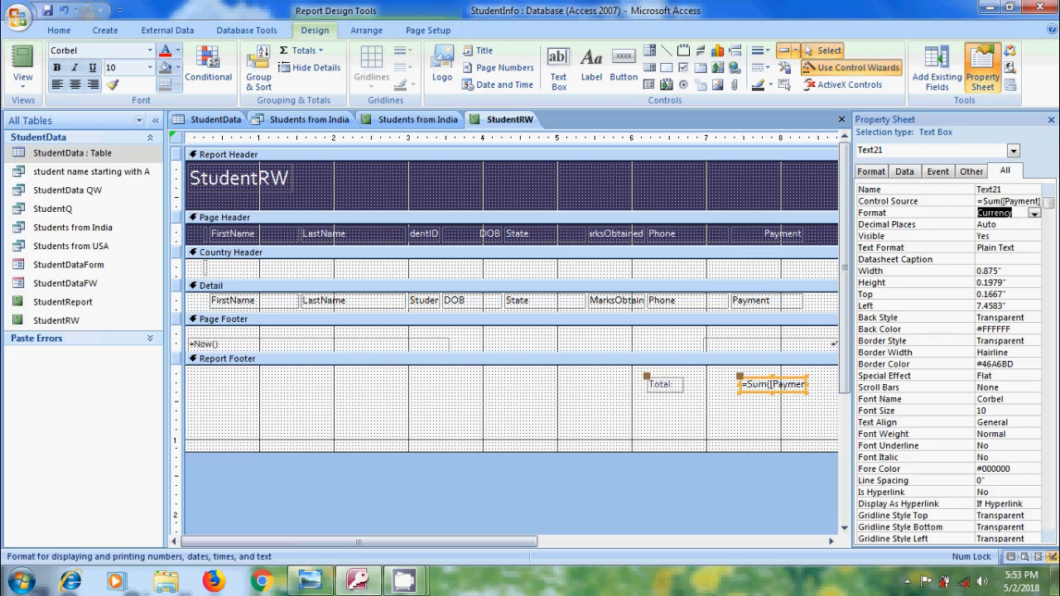
Return to Layout View and examine the formatting of the payment total at the end of the report
click(22, 80)
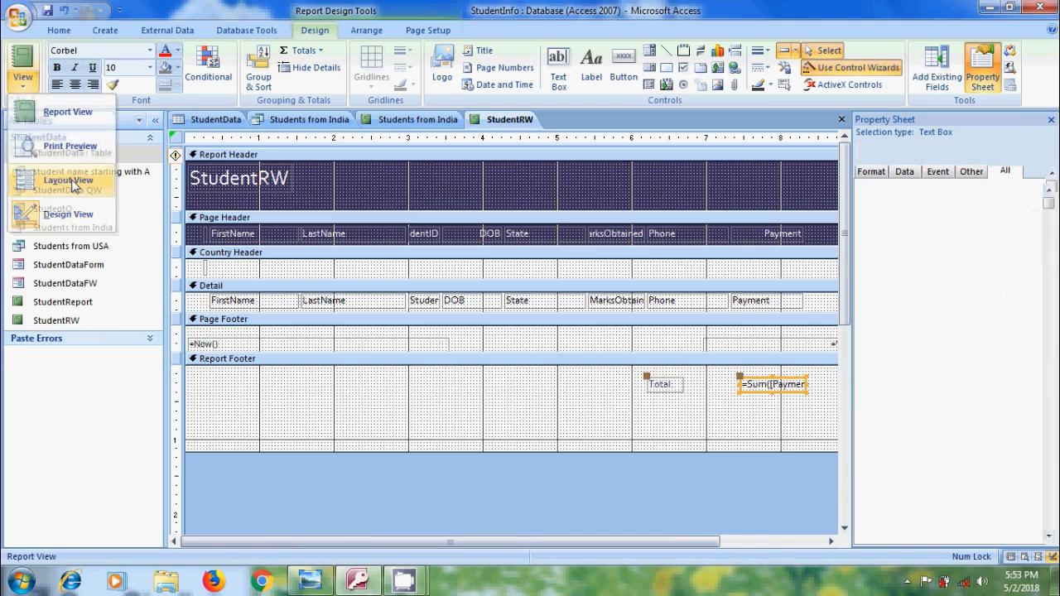
click(71, 182)
drag(845, 234, 842, 399)
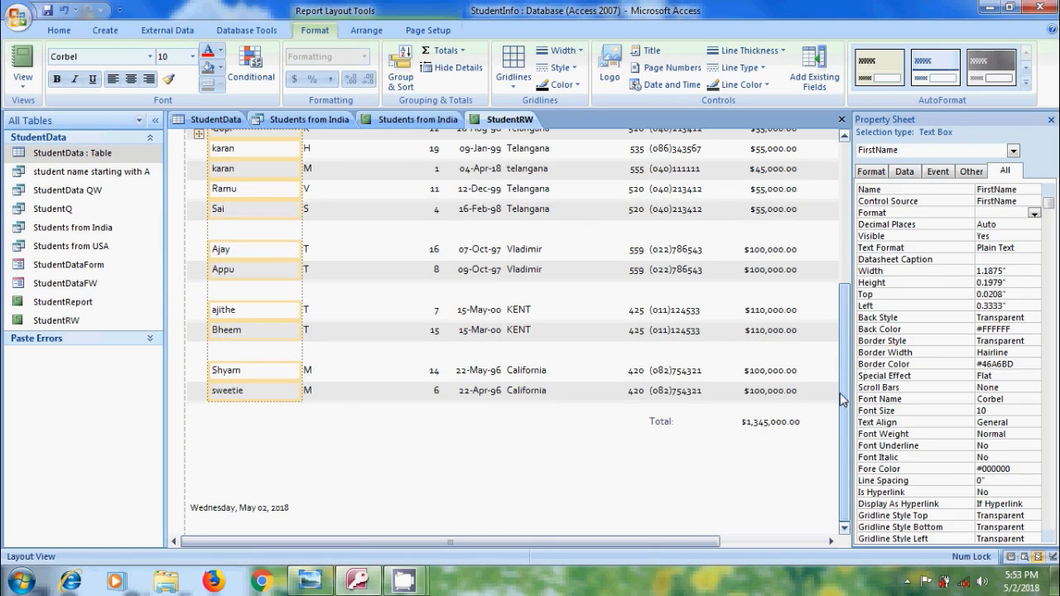
Add an Average total for the MarksObtained column of the StudentRW report and check it in the groups and footer
drag(843, 399, 843, 248)
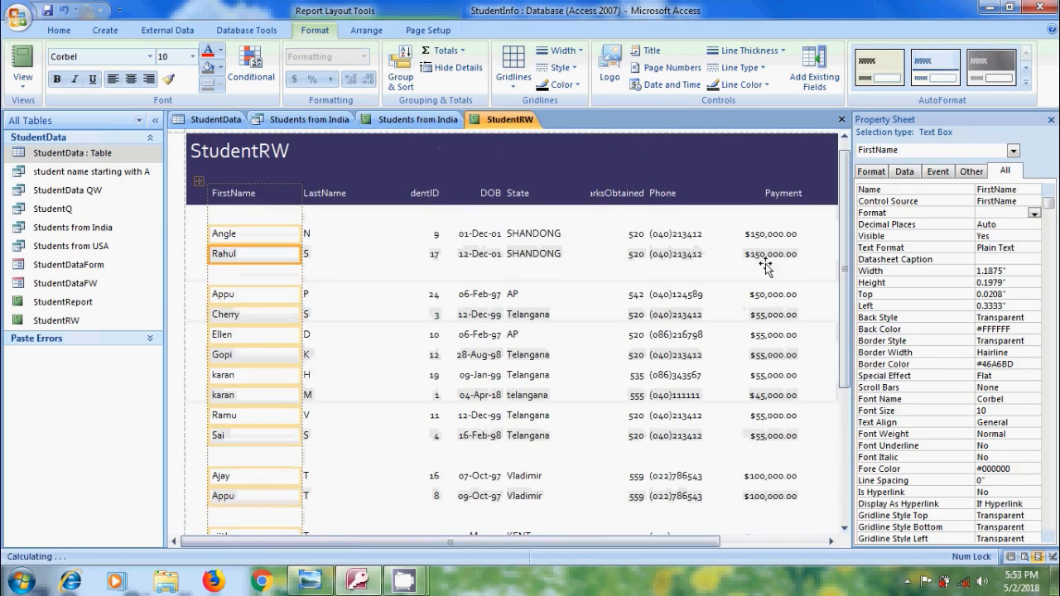
click(624, 196)
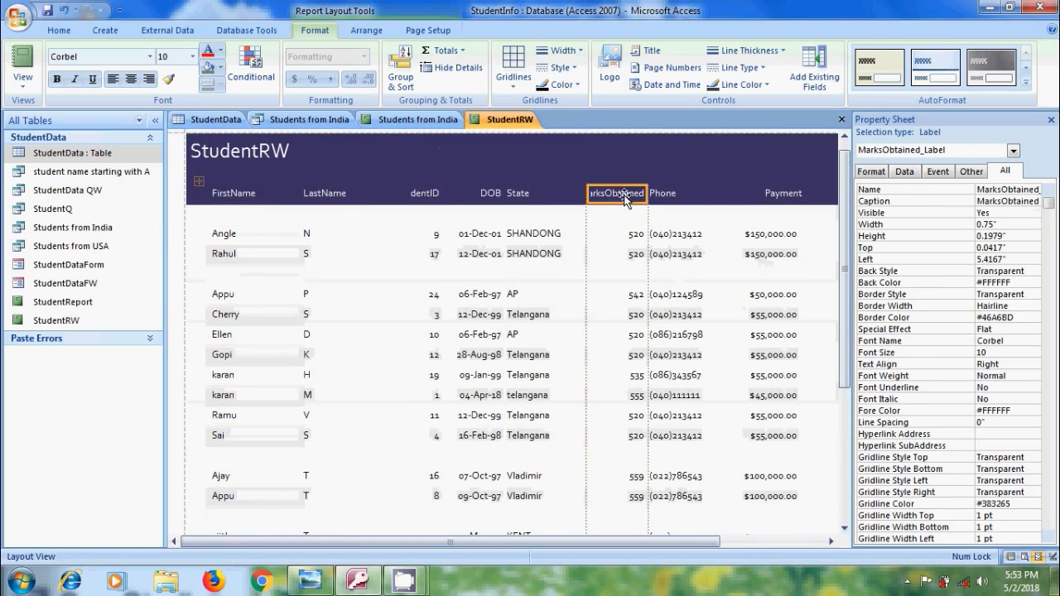
click(463, 51)
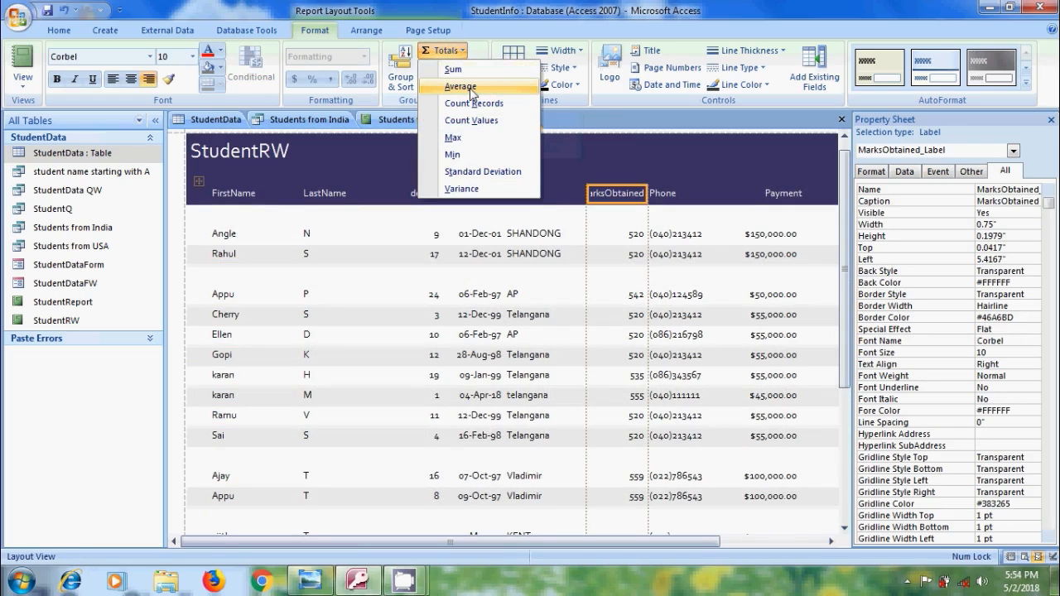
click(460, 87)
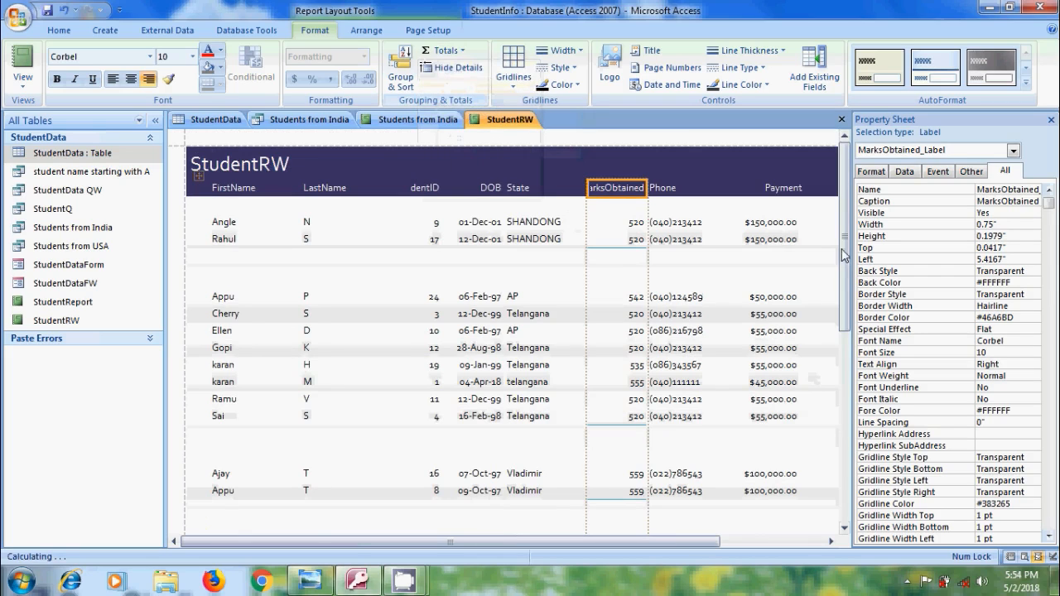
scroll(766, 414, down, 5)
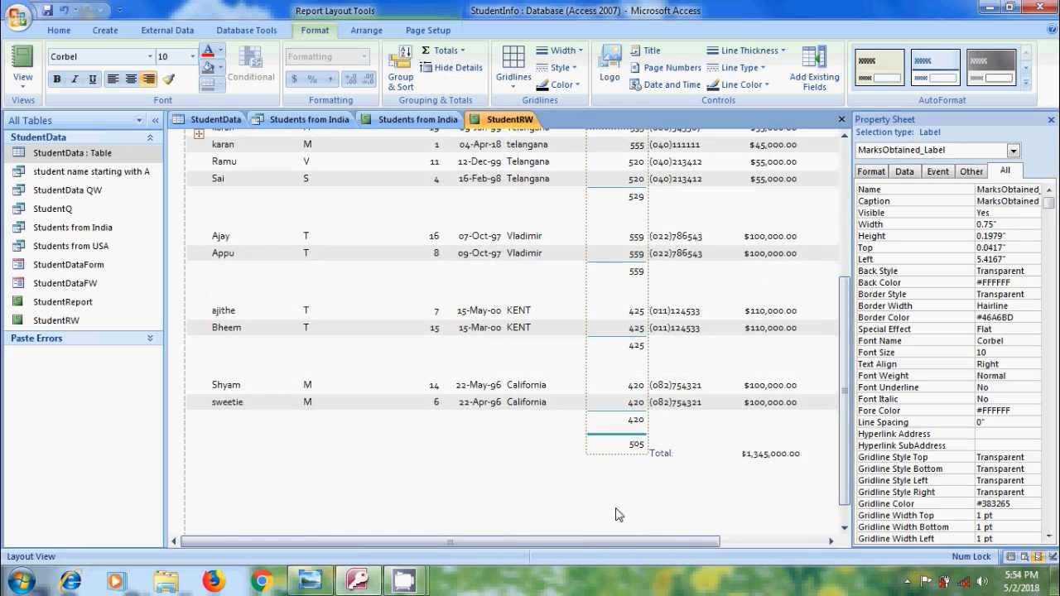
click(635, 488)
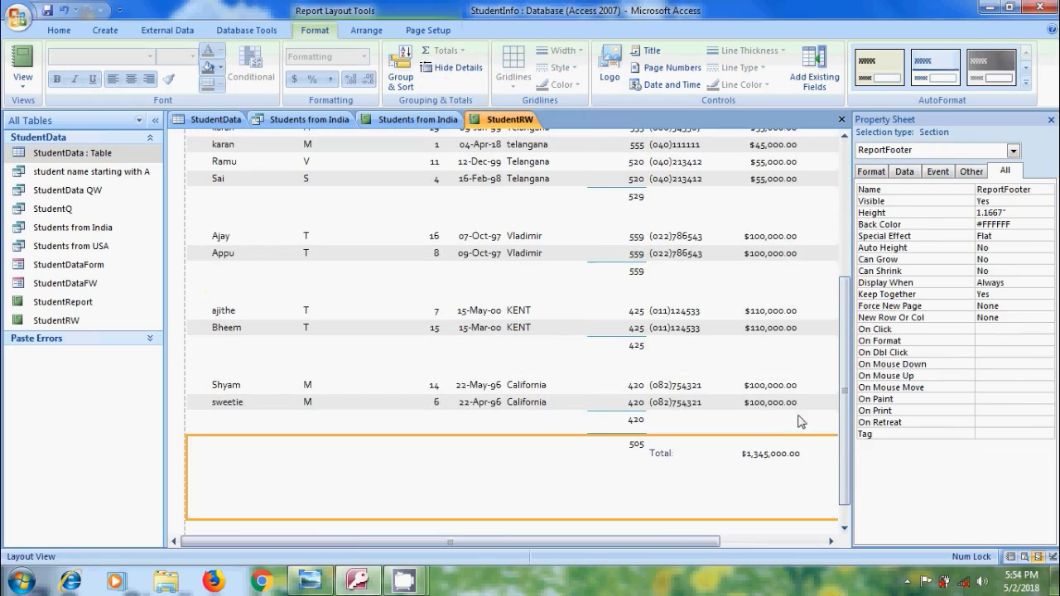
Close the StudentRW report without saving its design changes and permanently delete it from the database
click(841, 120)
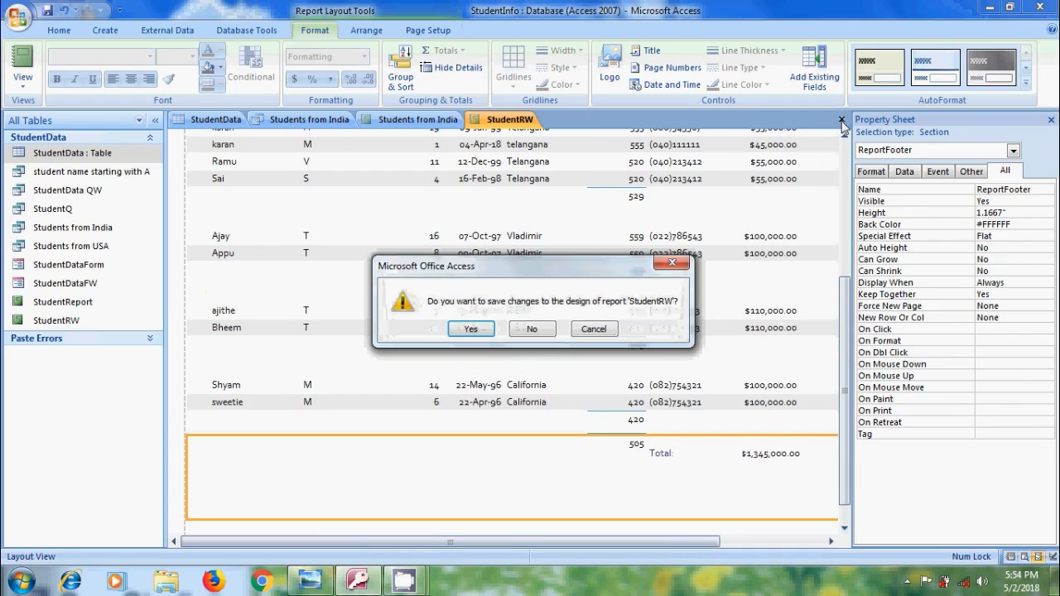
click(534, 329)
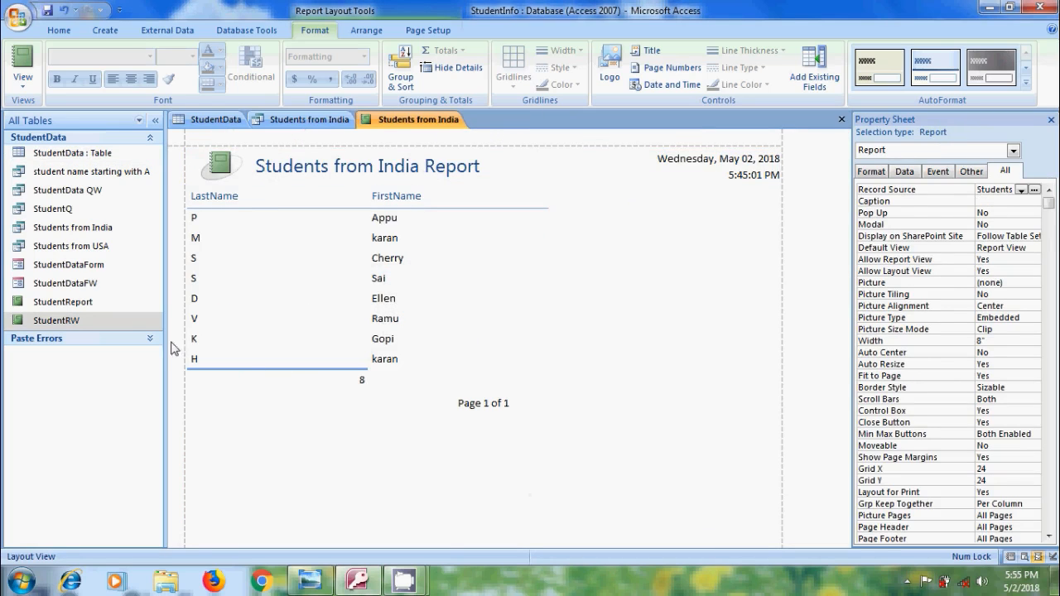
right_click(126, 320)
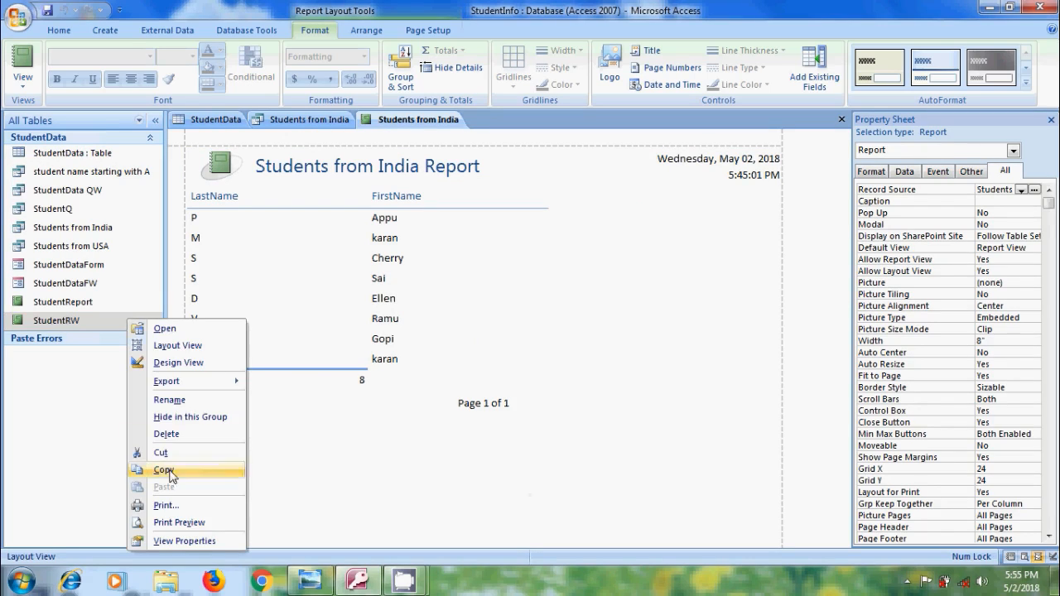
click(166, 433)
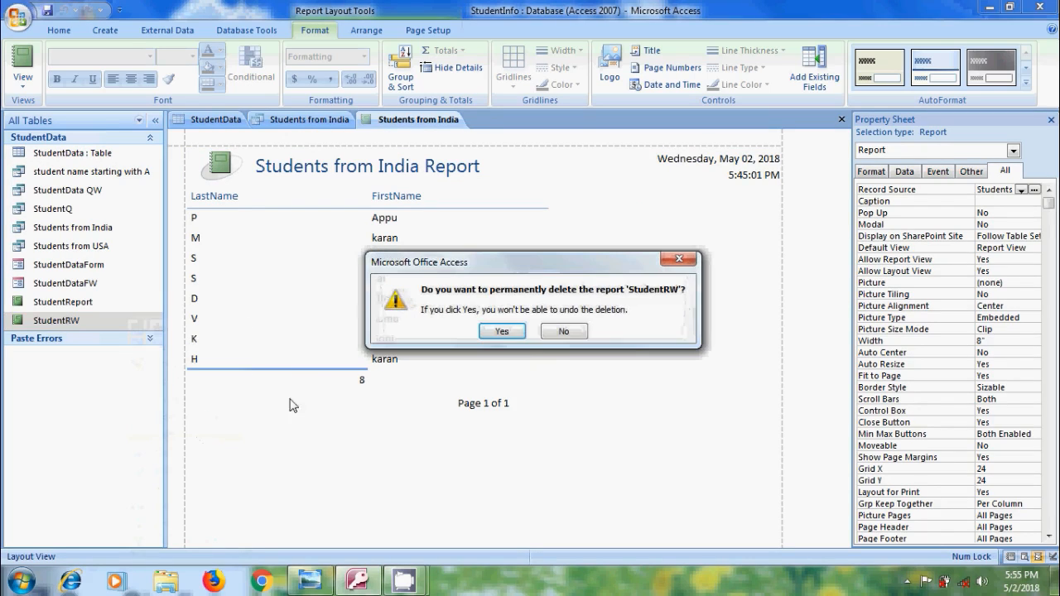
click(512, 337)
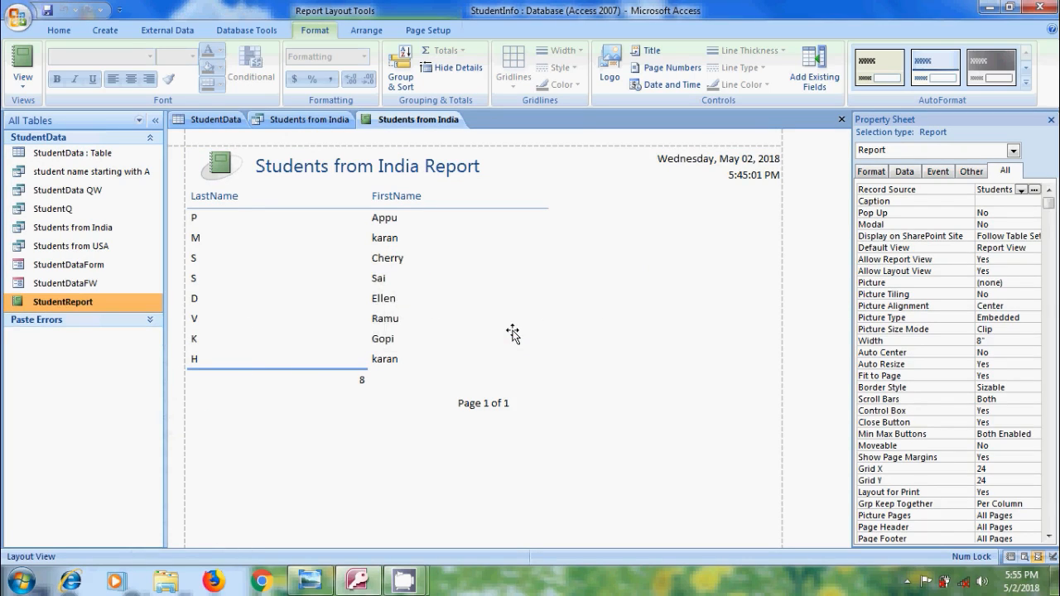
Start the Label Wizard with the StudentData table as the record source
click(101, 153)
click(113, 34)
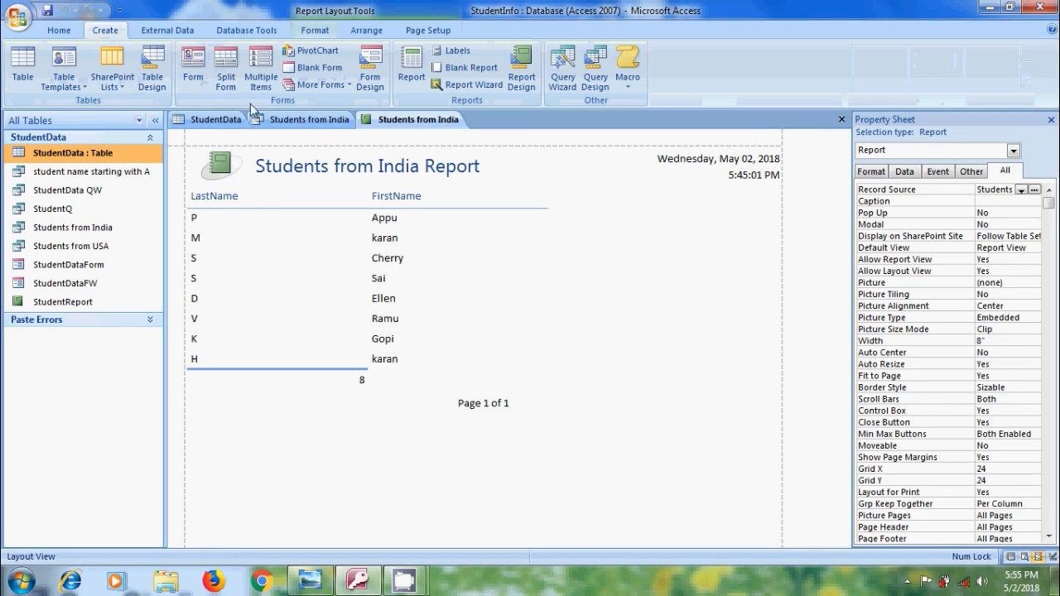
click(456, 54)
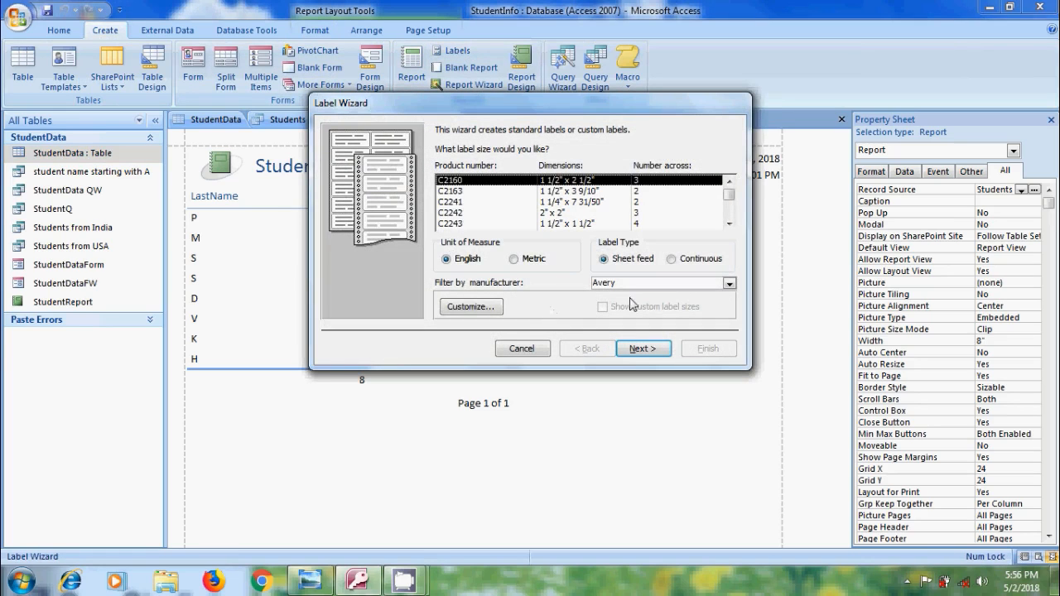
Browse the label manufacturers while keeping Avery, and switch the unit of measure to Metric and back to English
click(729, 284)
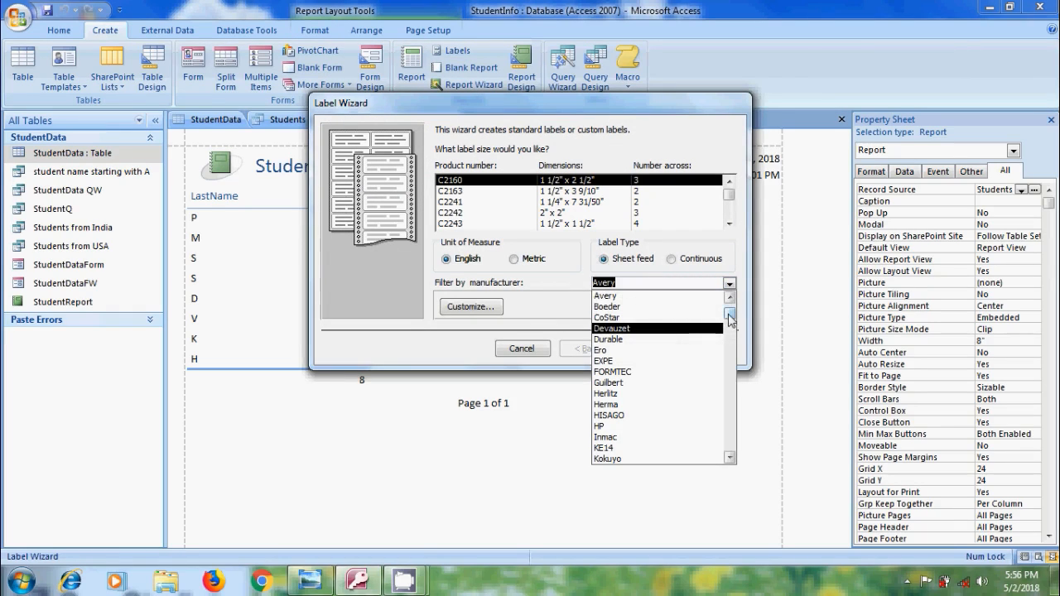
mouse_move(729, 321)
mouse_down()
mouse_move(733, 456)
mouse_move(729, 304)
mouse_up()
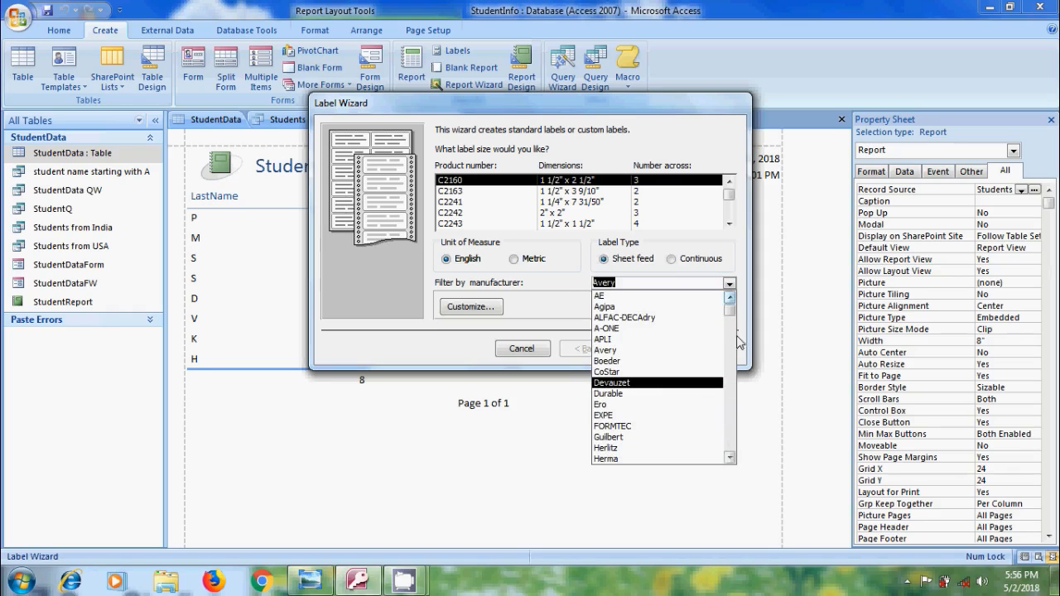
click(738, 338)
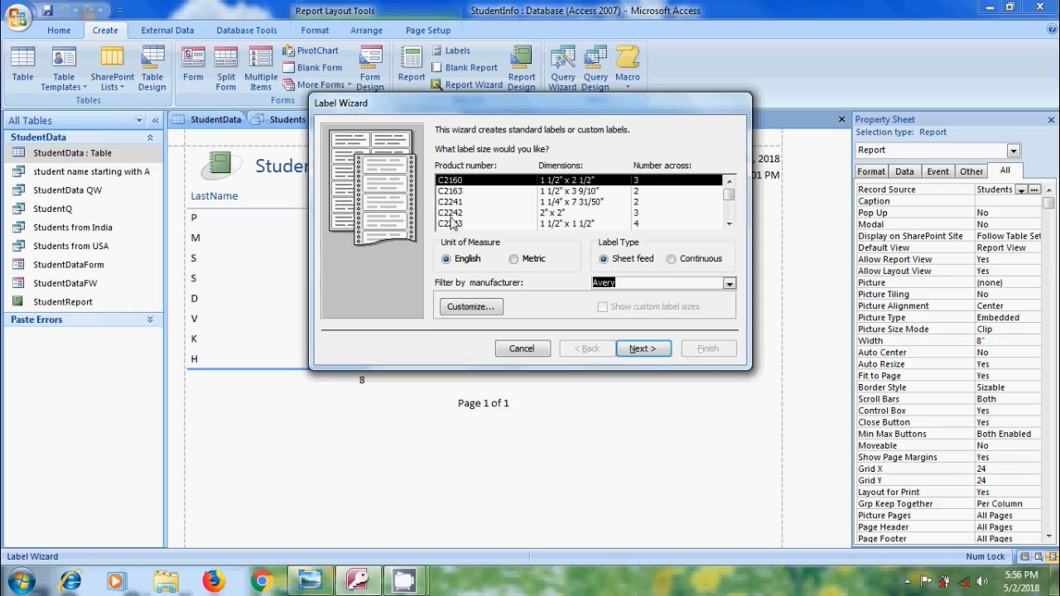
click(515, 261)
click(449, 261)
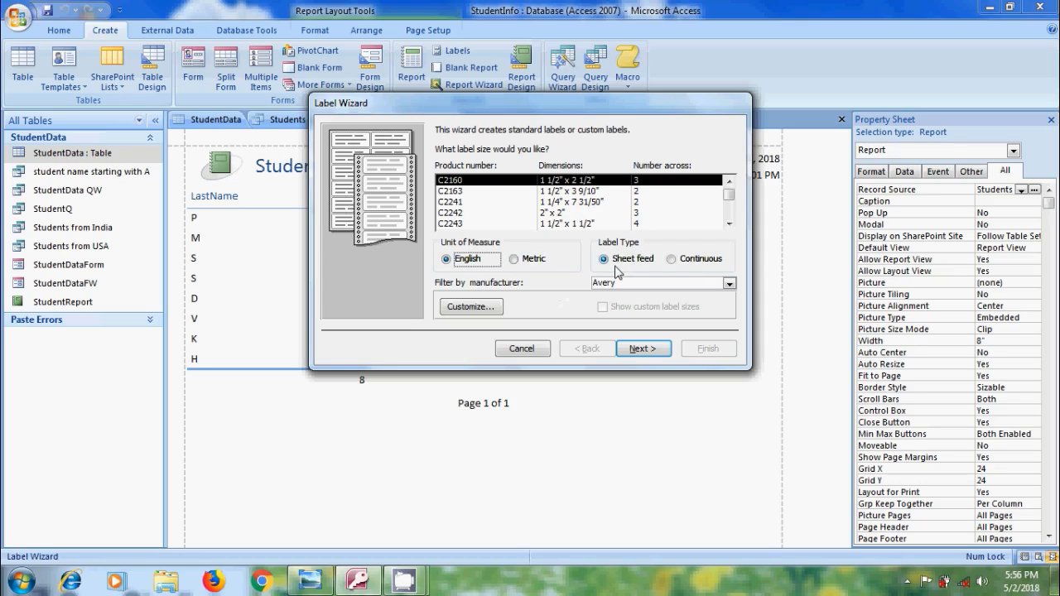
Choose Avery label product 5160, sized 1" x 2 5/8", and continue to the text appearance settings
click(495, 182)
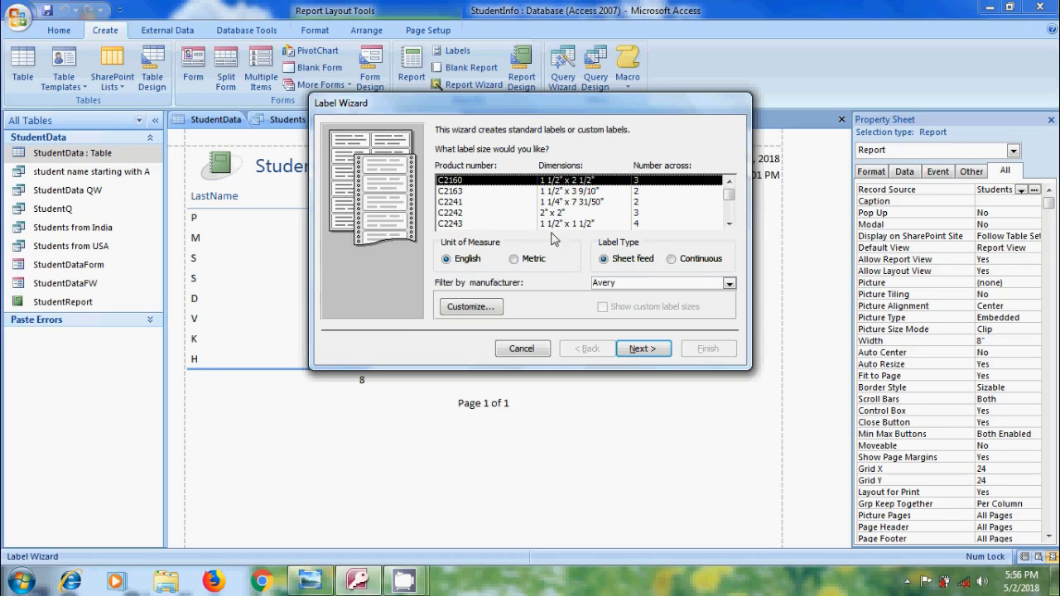
click(728, 224)
scroll(497, 203, down, 5)
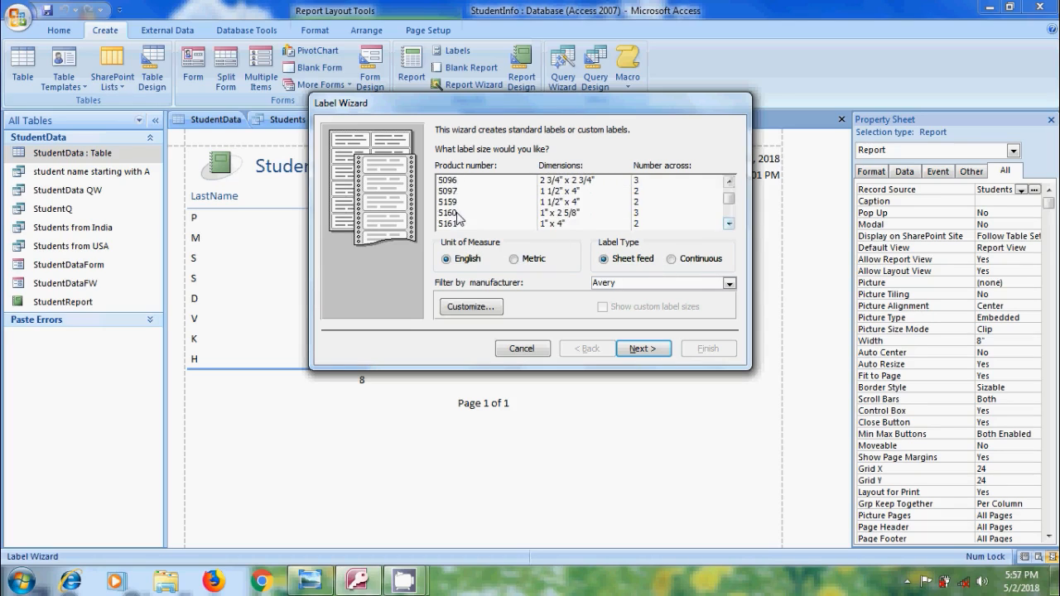
click(453, 213)
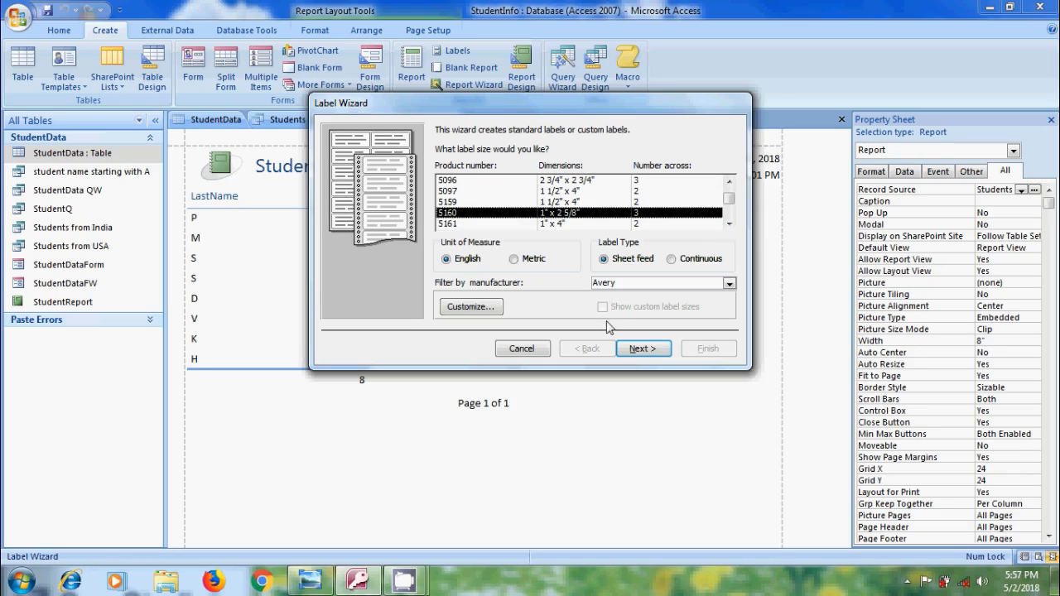
click(644, 349)
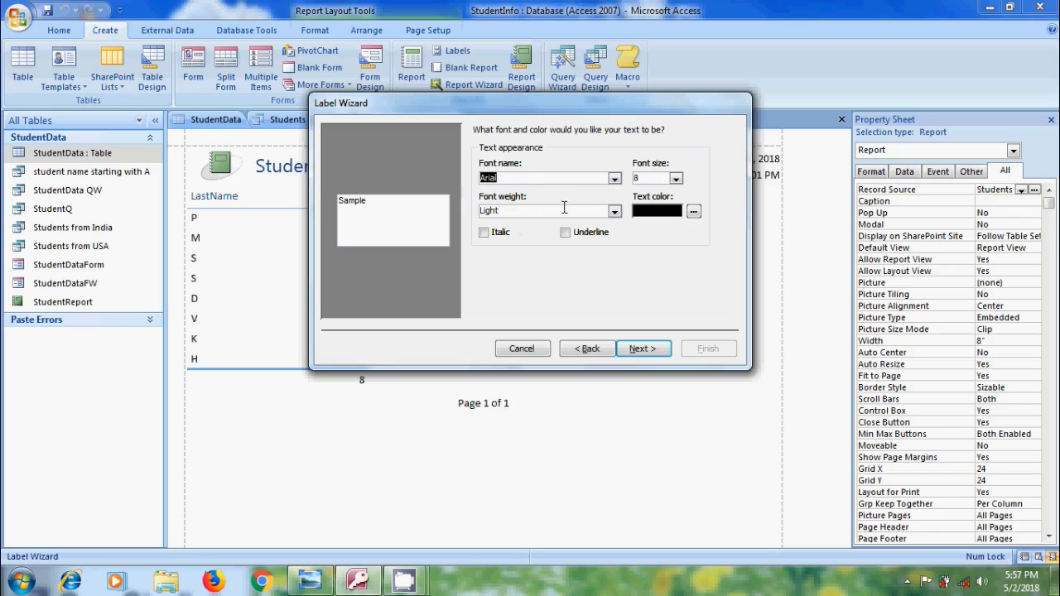
Set the label text color to the bright blue basic color and continue to the label layout
click(694, 211)
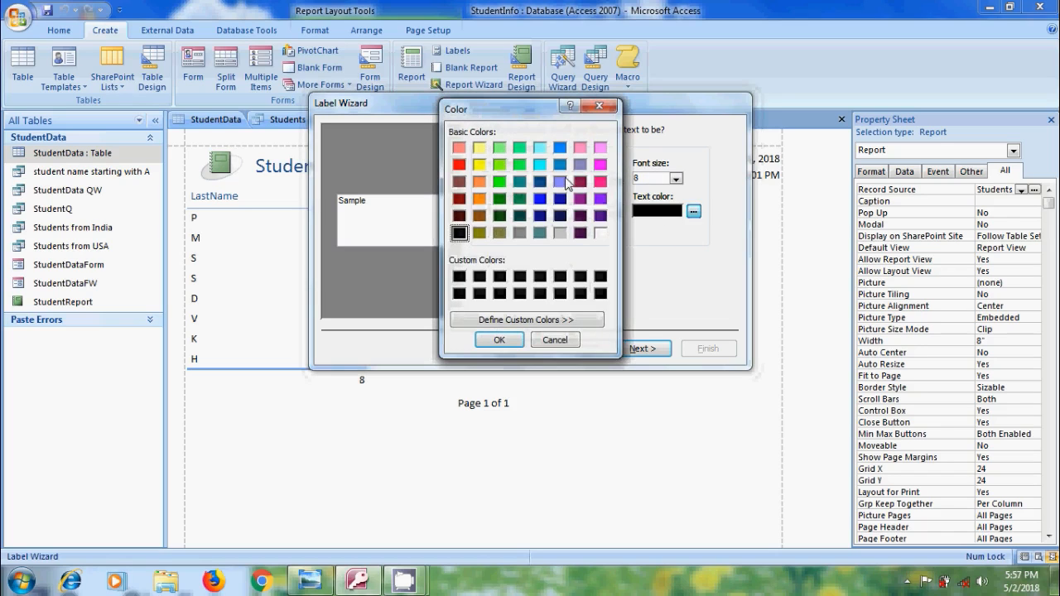
click(560, 147)
click(499, 340)
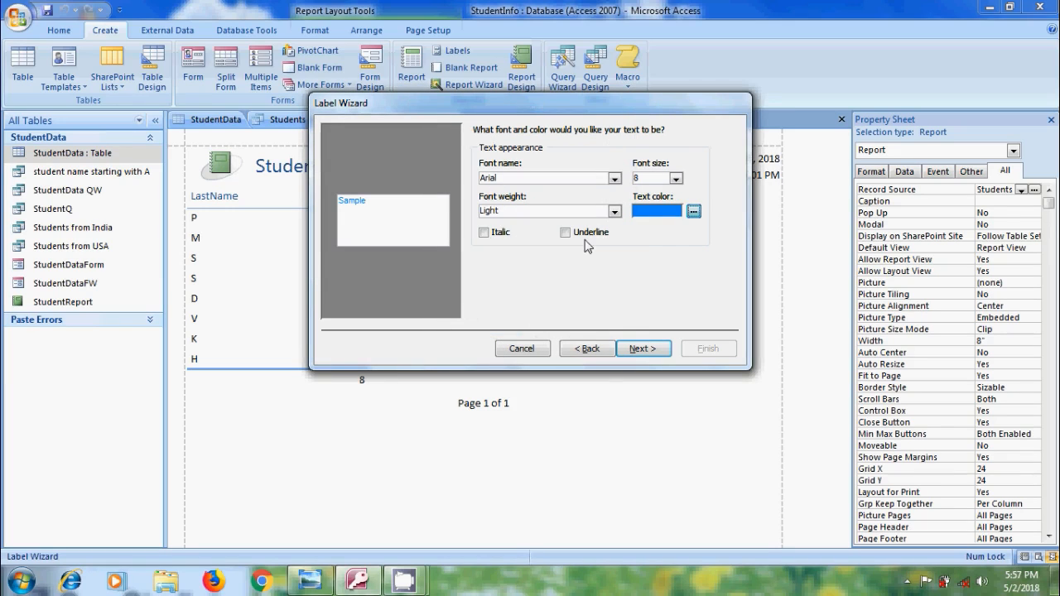
click(641, 349)
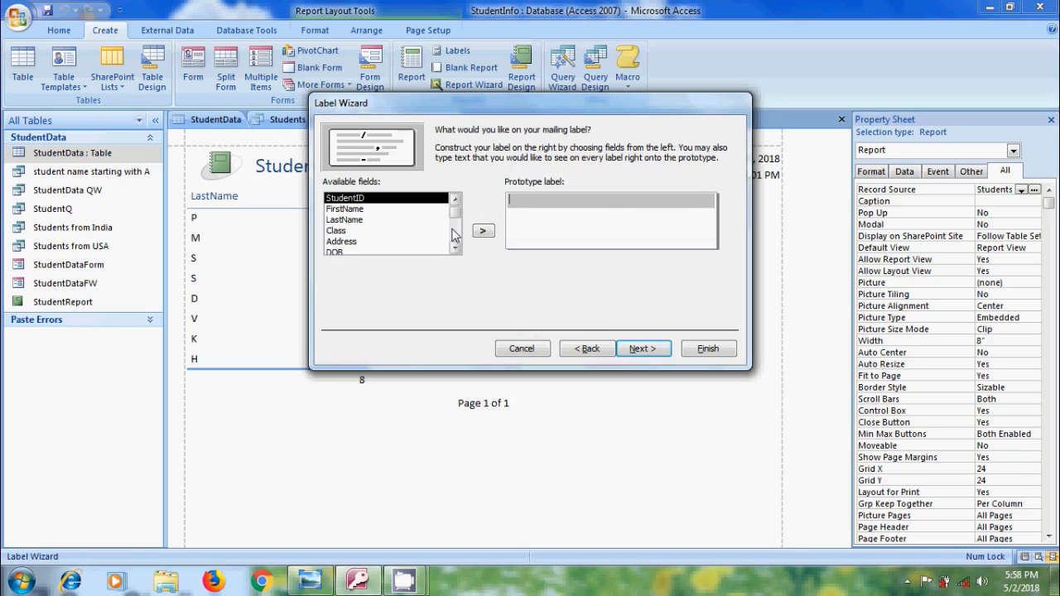
Put the FirstName and LastName fields on the first line of the prototype label and start a second line
click(352, 211)
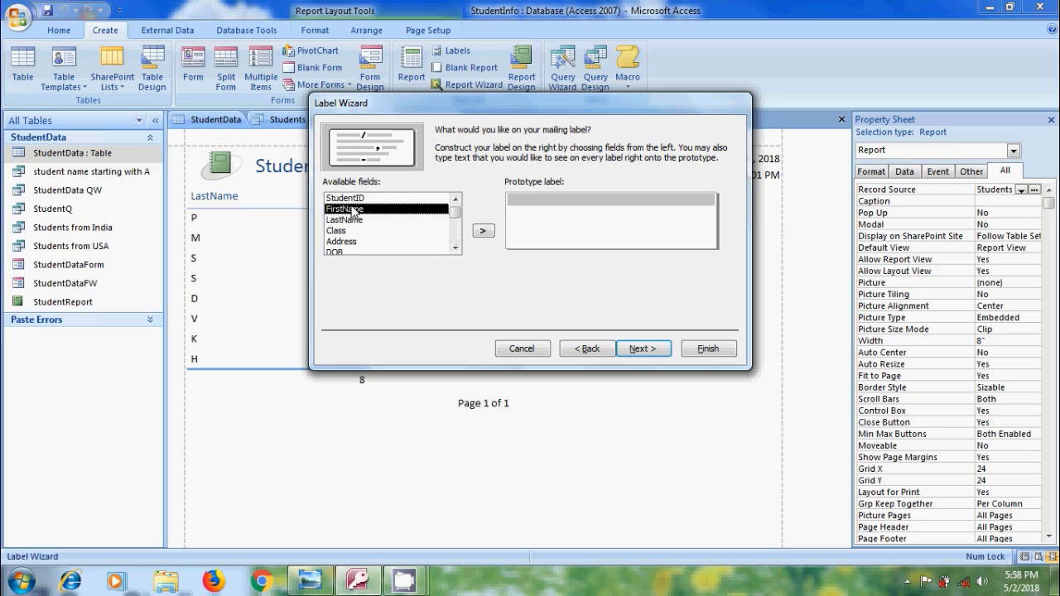
click(483, 231)
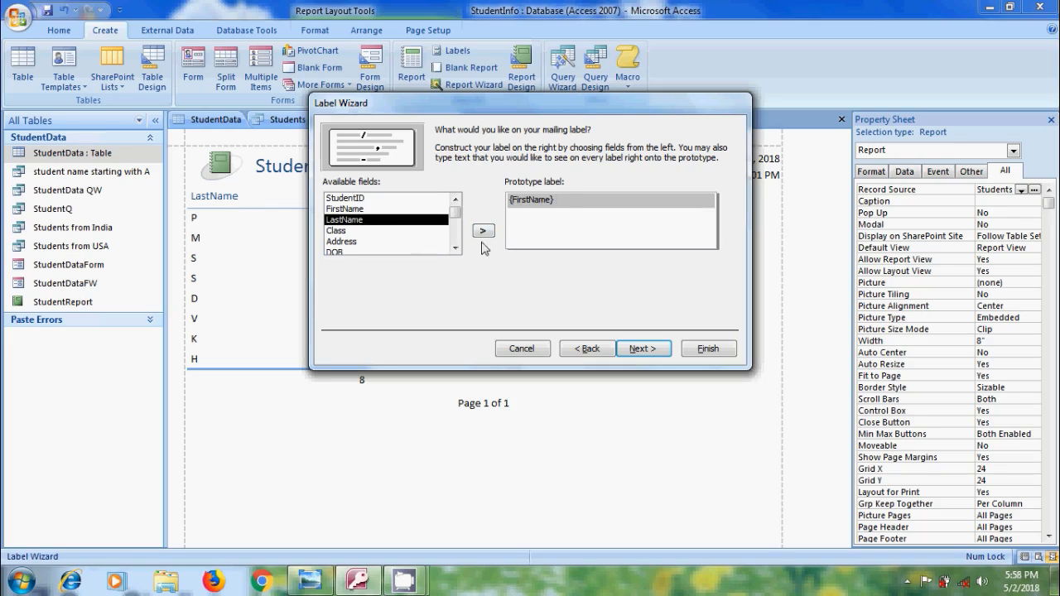
click(488, 232)
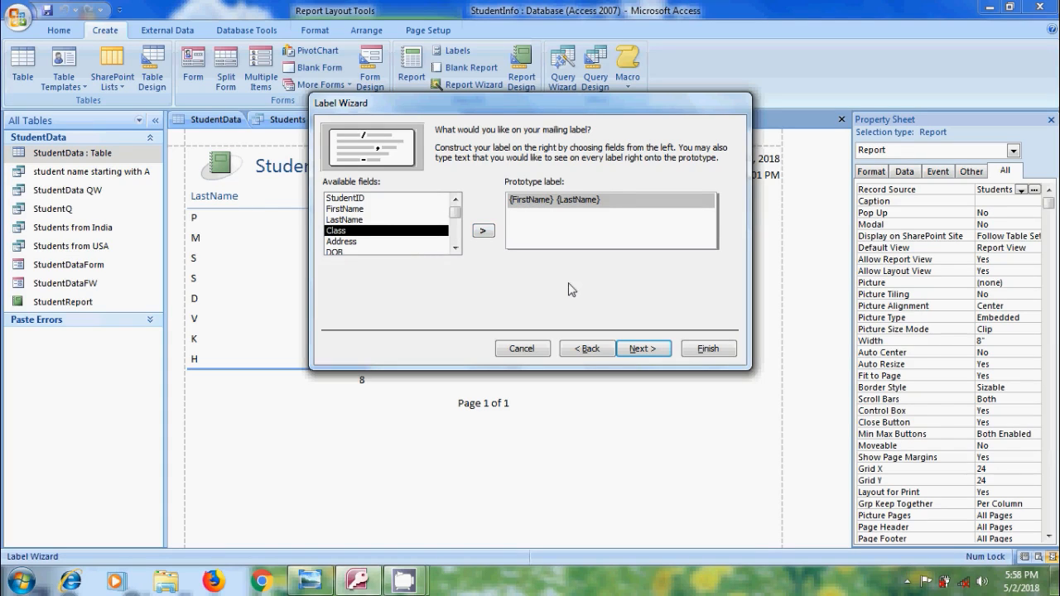
key(Return)
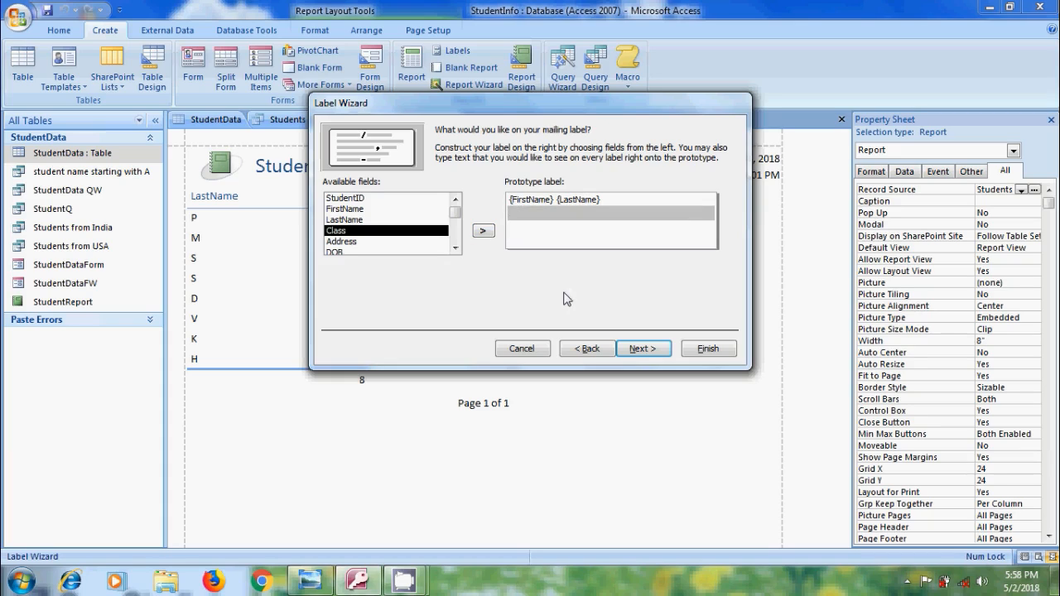
Put Address, State and Country on the second line of the prototype label and Phone on the third line
click(348, 241)
click(483, 233)
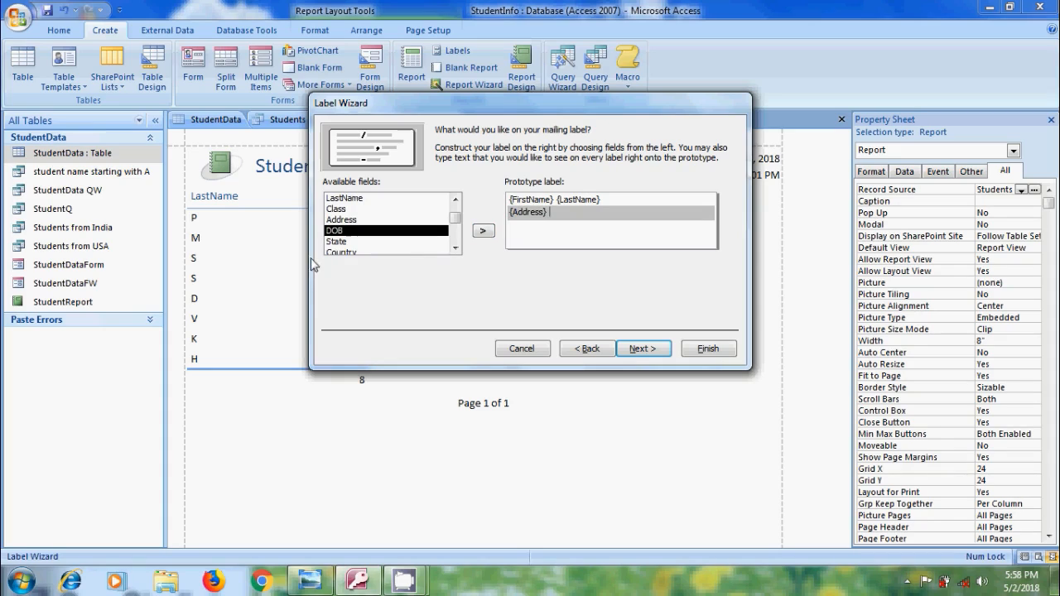
click(334, 242)
click(483, 231)
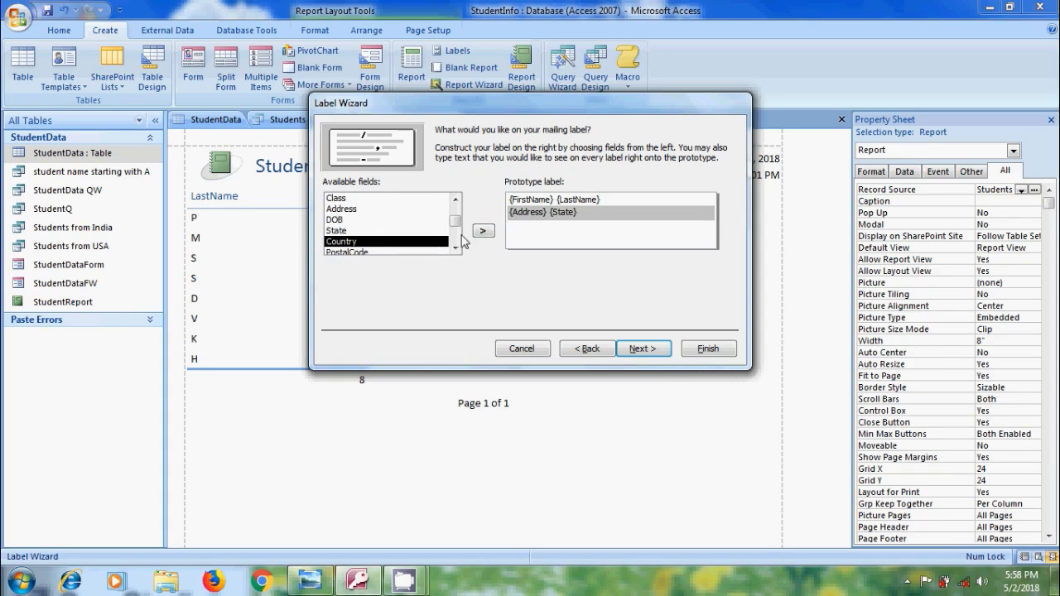
click(484, 232)
key(Return)
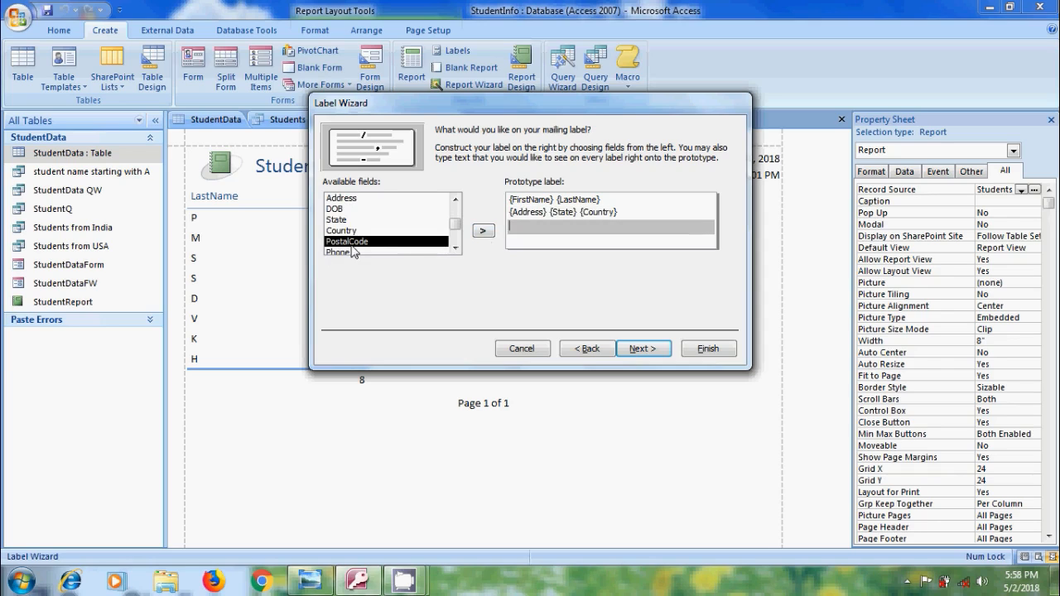
click(347, 250)
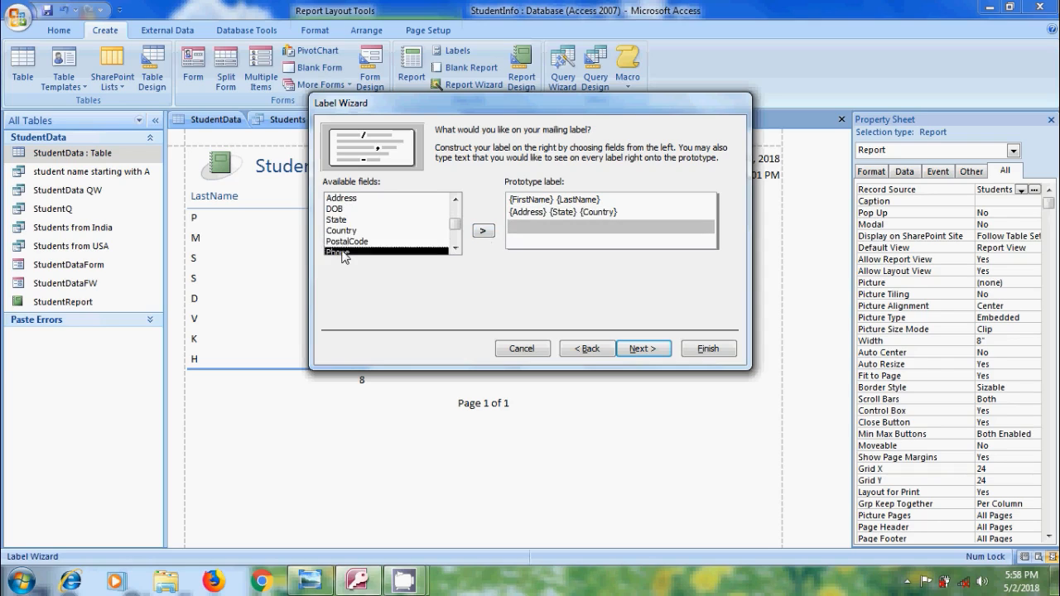
click(483, 232)
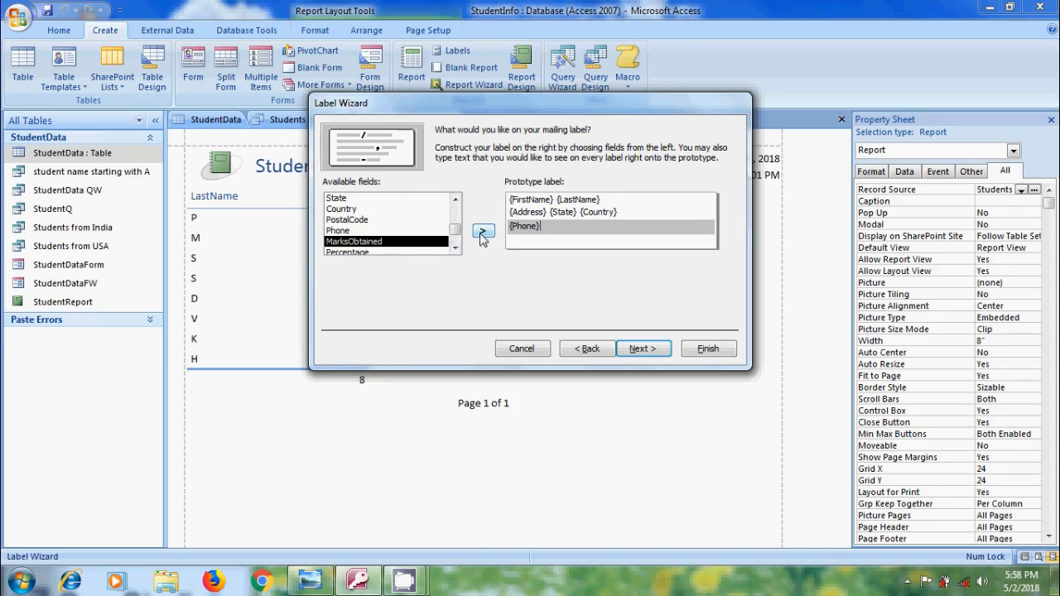
Sort the labels by FirstName and LastName, and continue to naming the label report
click(642, 350)
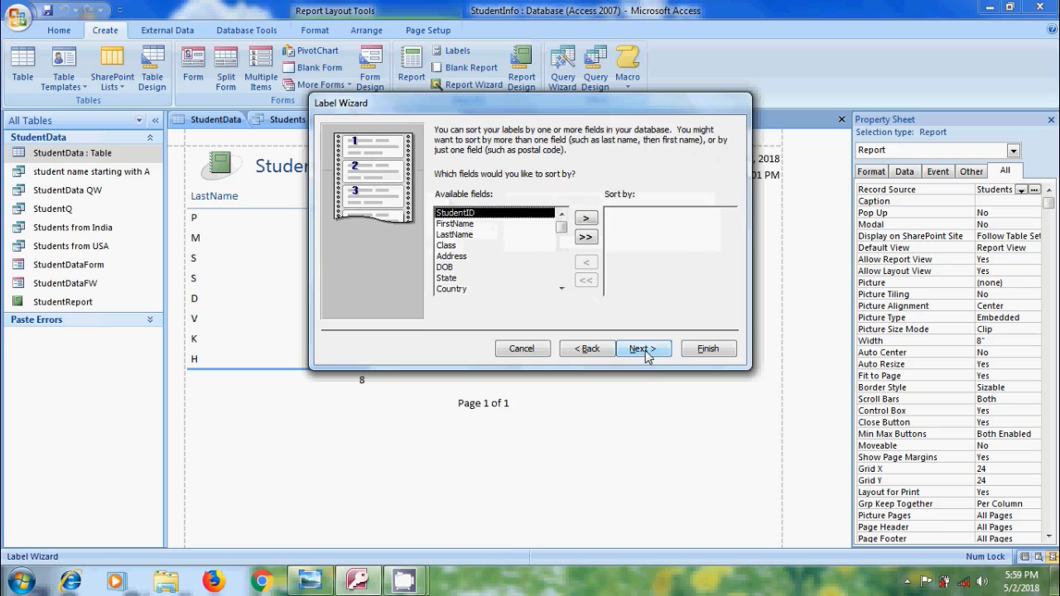
click(464, 225)
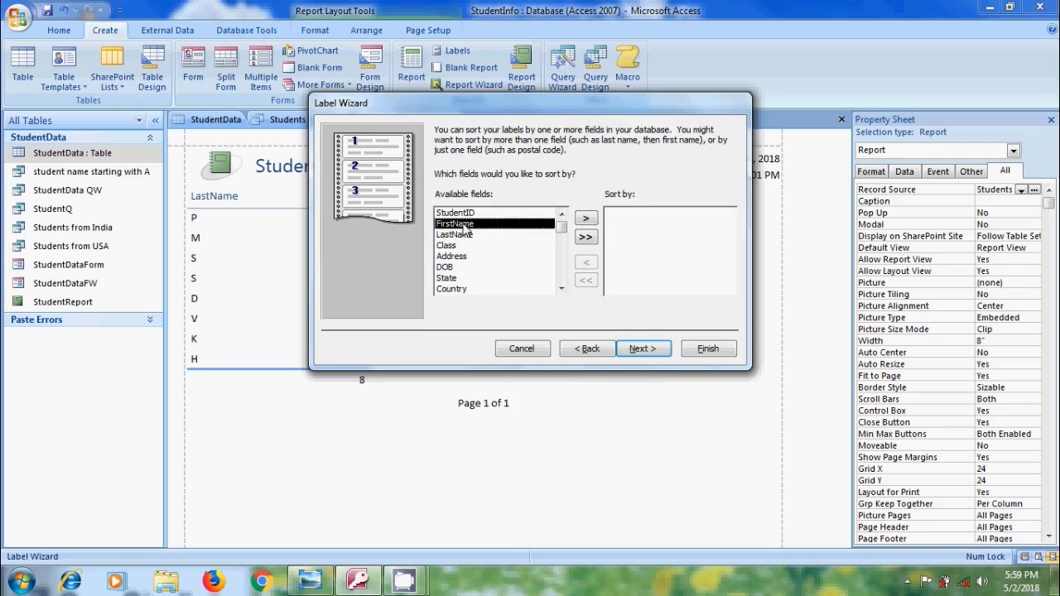
click(585, 218)
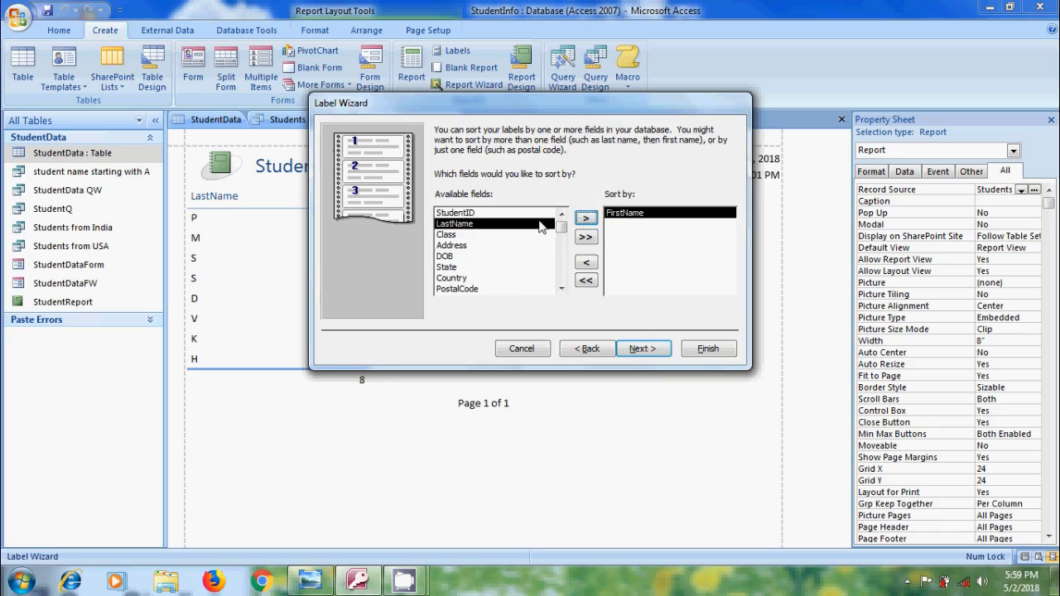
click(585, 218)
click(653, 350)
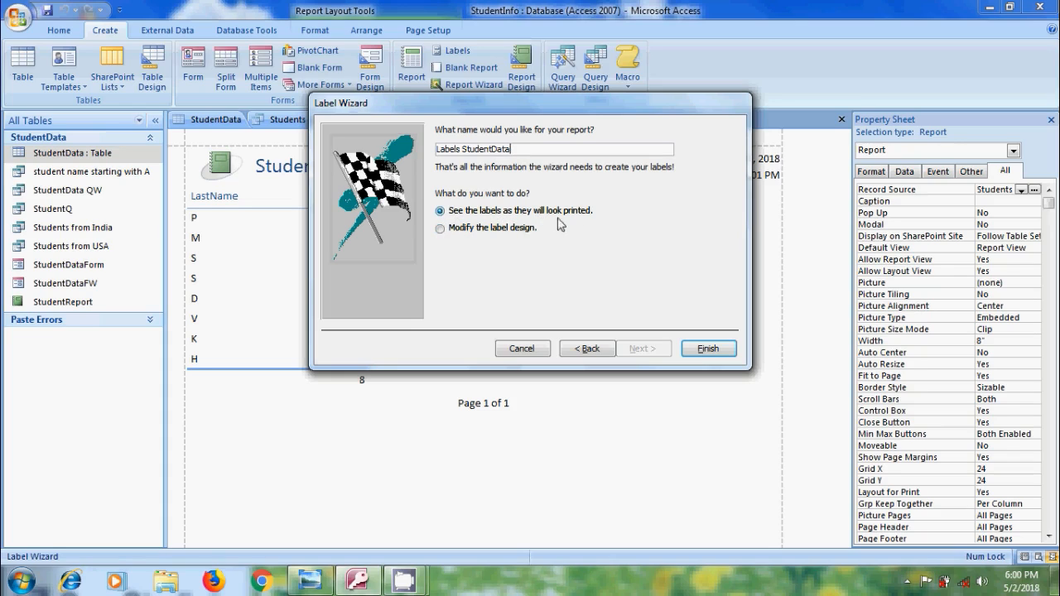
Finish the label report as Labels StudentData, showing the labels as they will look printed, and look through the previewed page
click(701, 351)
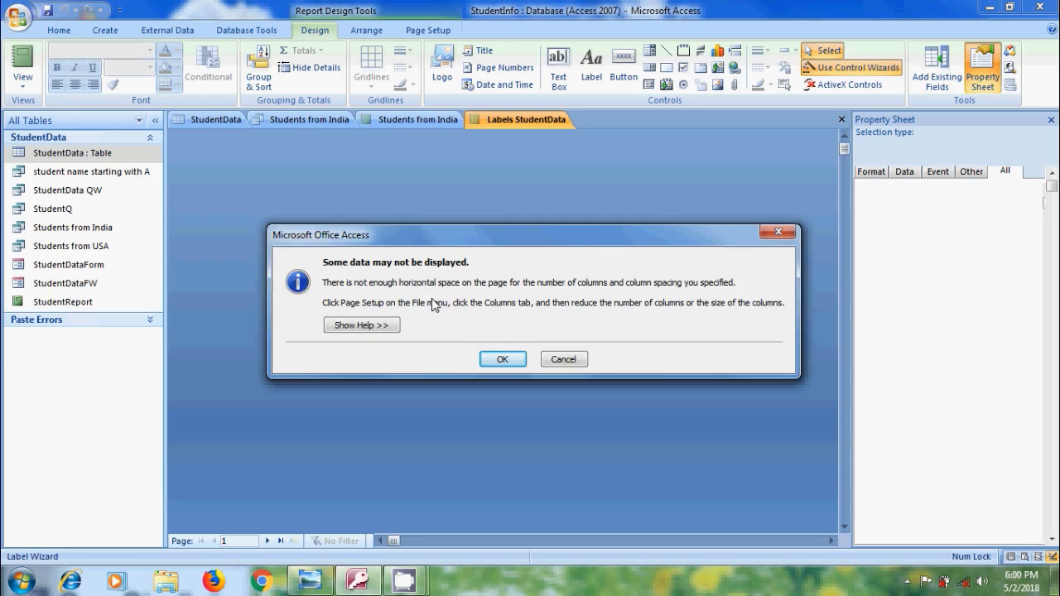
click(502, 360)
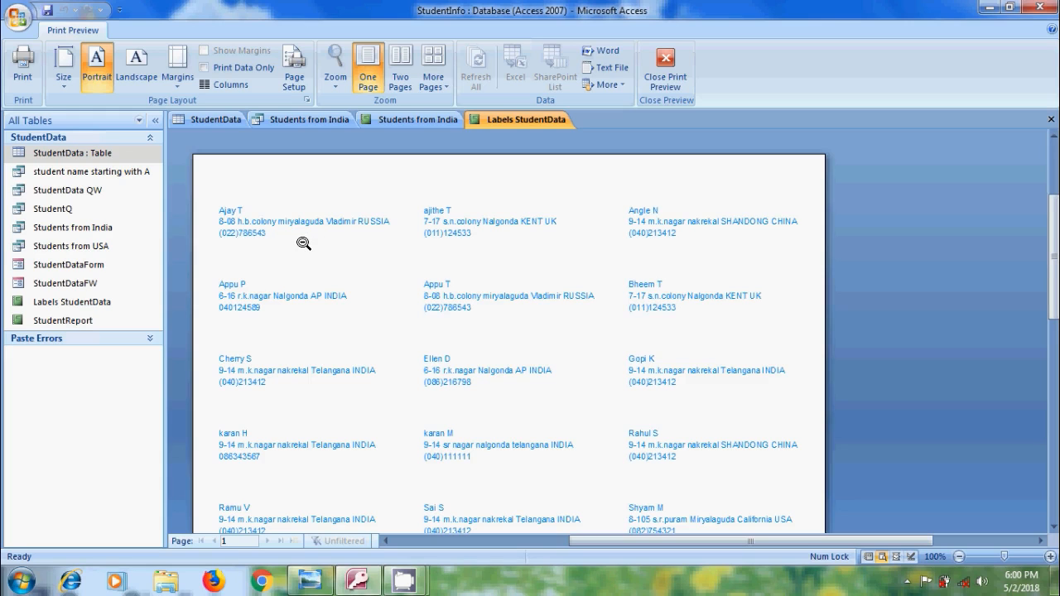
scroll(472, 261, down, 1)
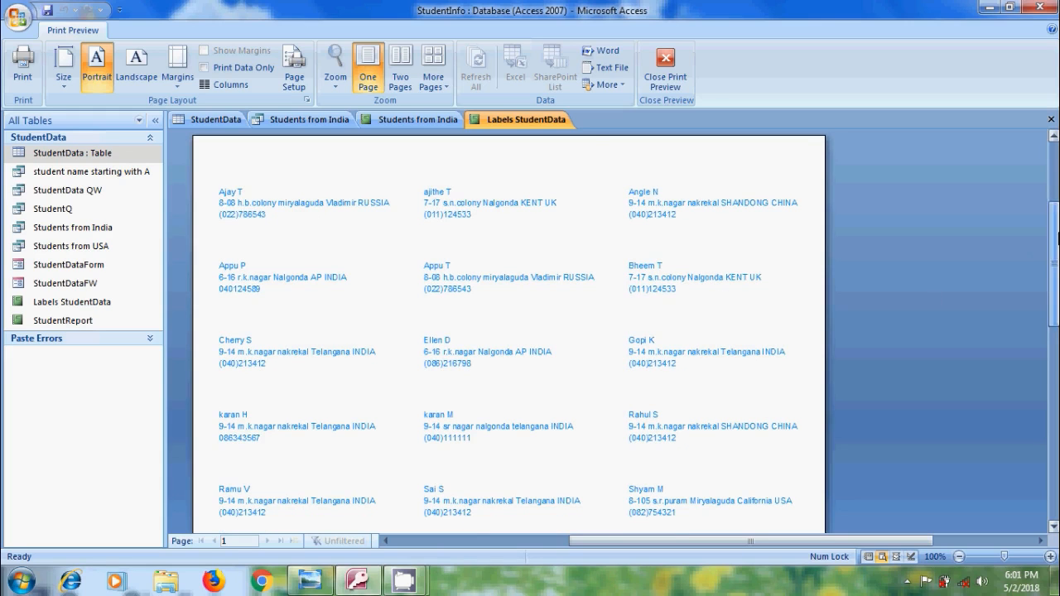
mouse_move(1059, 239)
mouse_down()
mouse_move(1058, 301)
mouse_move(1058, 255)
mouse_up()
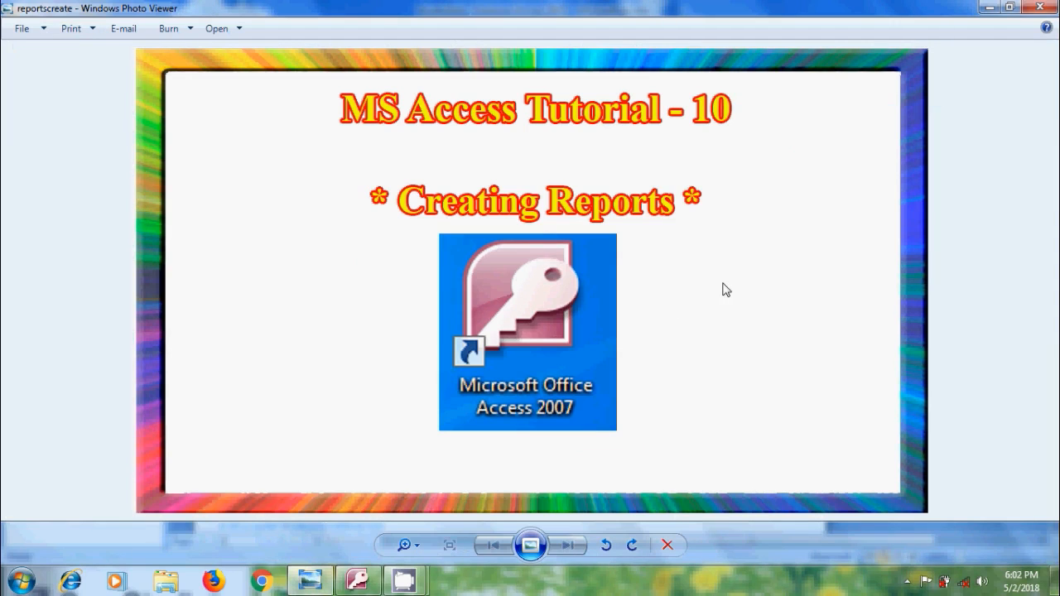
click(988, 8)
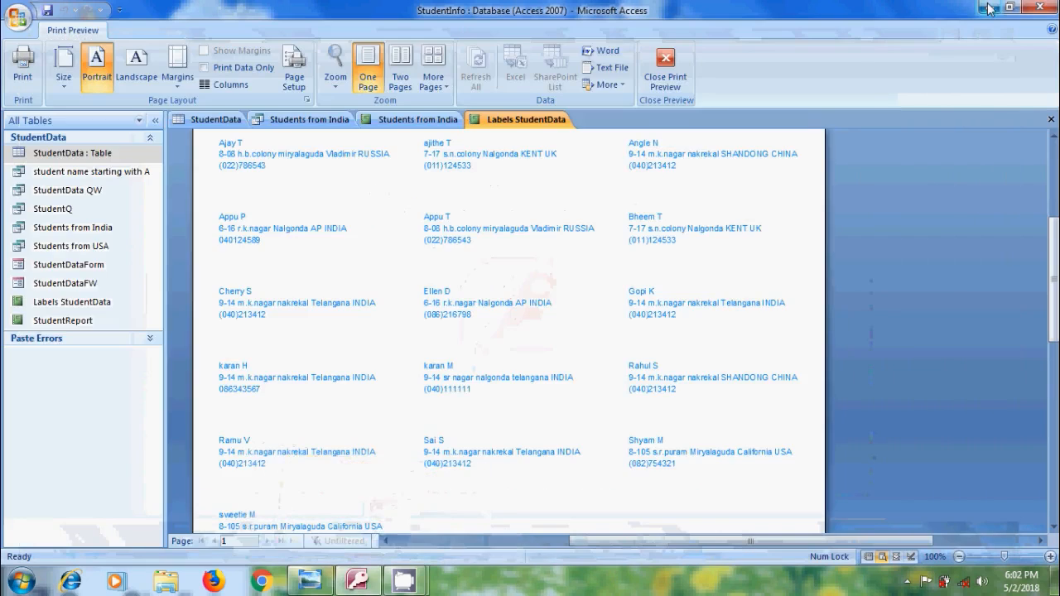